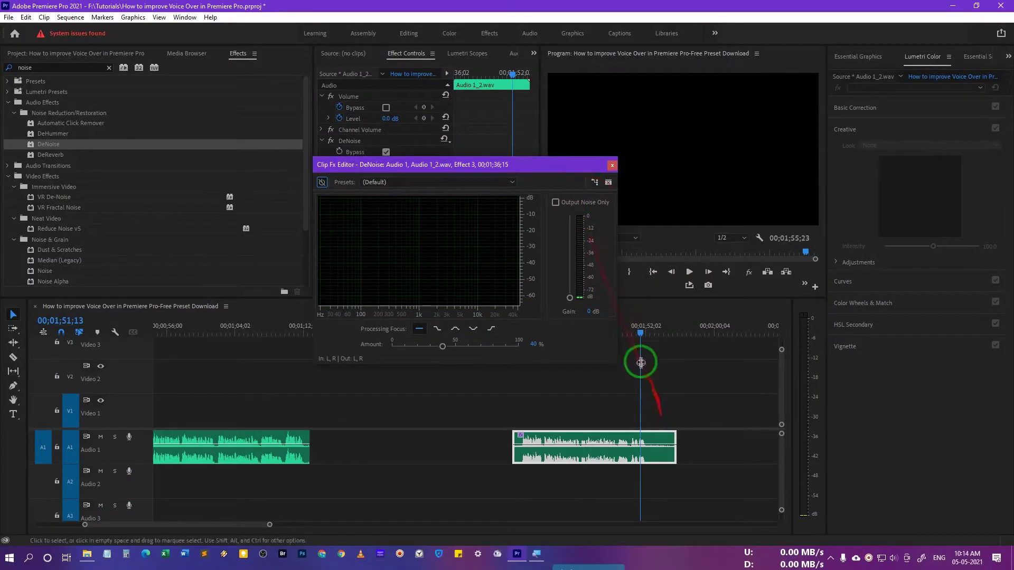
# Step: Compare the background noise in the quiet end of Audio 1_2.wav with DeNoise bypassed and enabled, leaving the effect enabled
pyautogui.click(828, 274)
pyautogui.press('space')
pyautogui.click(322, 182)
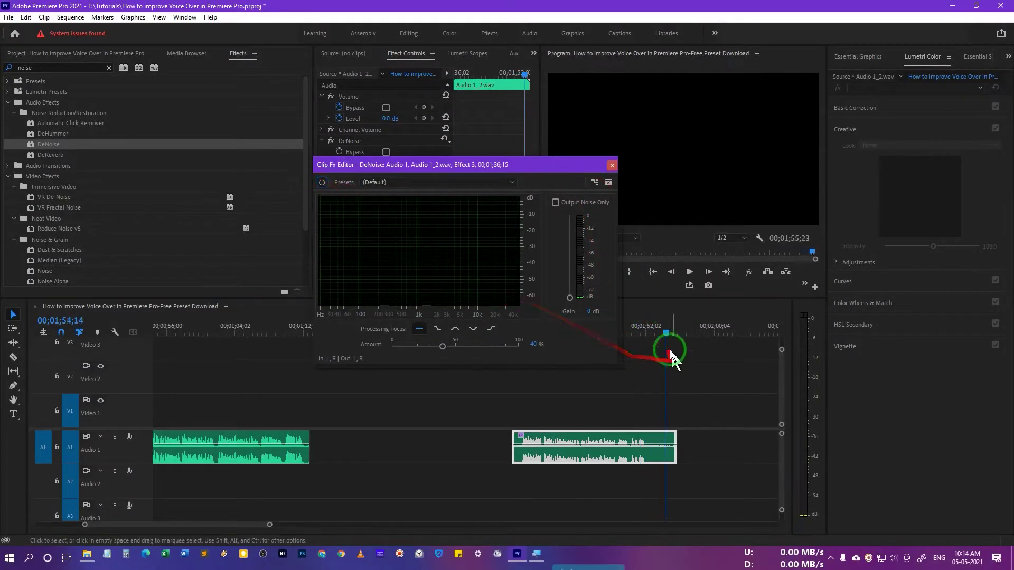
pyautogui.click(645, 333)
pyautogui.press('space')
pyautogui.click(617, 328)
pyautogui.click(629, 333)
# Step: Set the DeNoise amount to 50% and close the effect's editor
pyautogui.click(533, 343)
pyautogui.write('50')
pyautogui.click(519, 338)
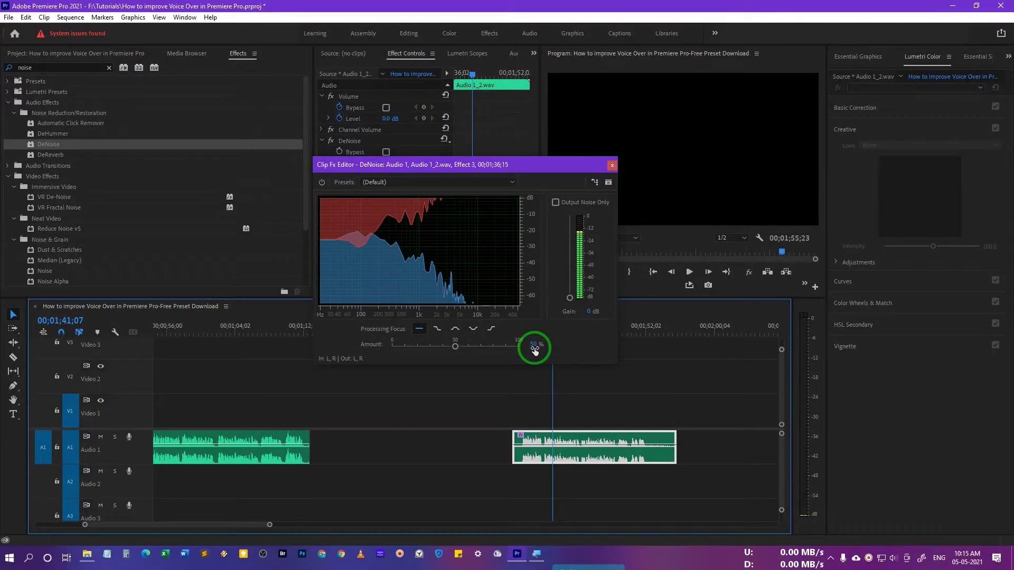
pyautogui.click(612, 165)
# Step: Find the Hard Limiter audio effect and apply it to the Audio 1_2.wav clip on the timeline
pyautogui.doubleClick(25, 65)
pyautogui.write('hard l')
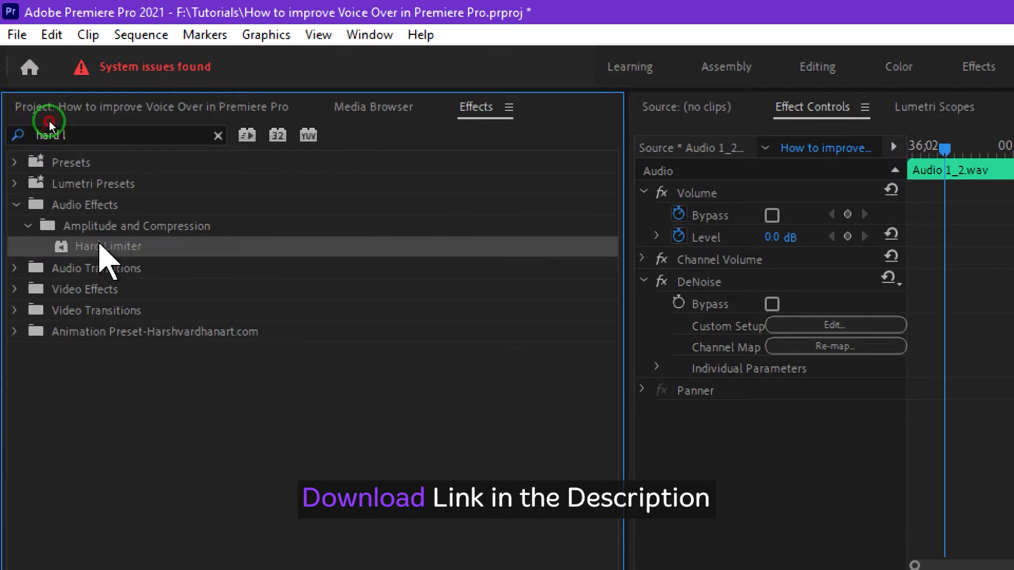
pyautogui.moveTo(108, 246); pyautogui.dragTo(642, 460)
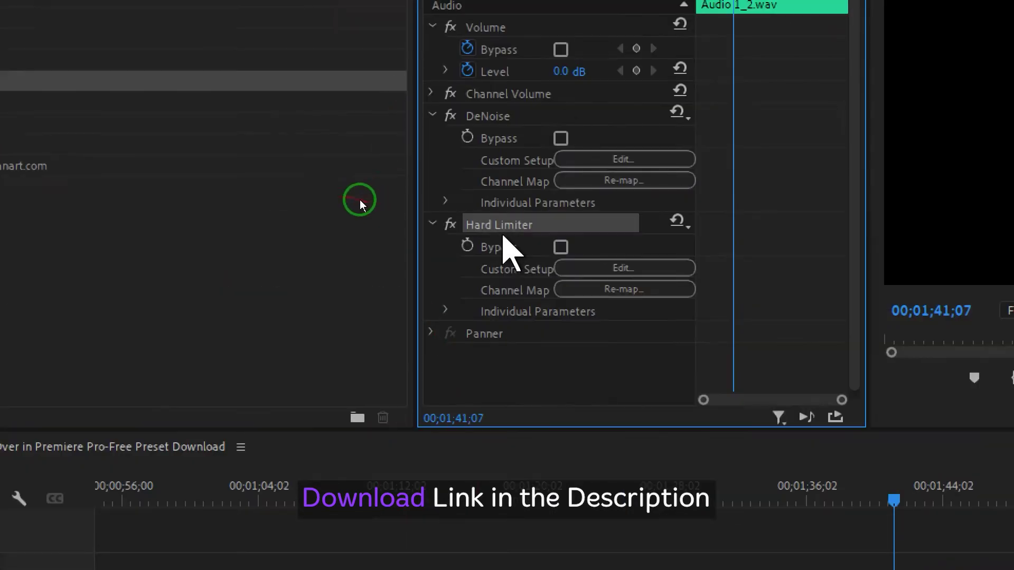
# Step: Open the Hard Limiter's custom setup and choose the Limit to -6dB preset
pyautogui.click(586, 269)
pyautogui.click(929, 274)
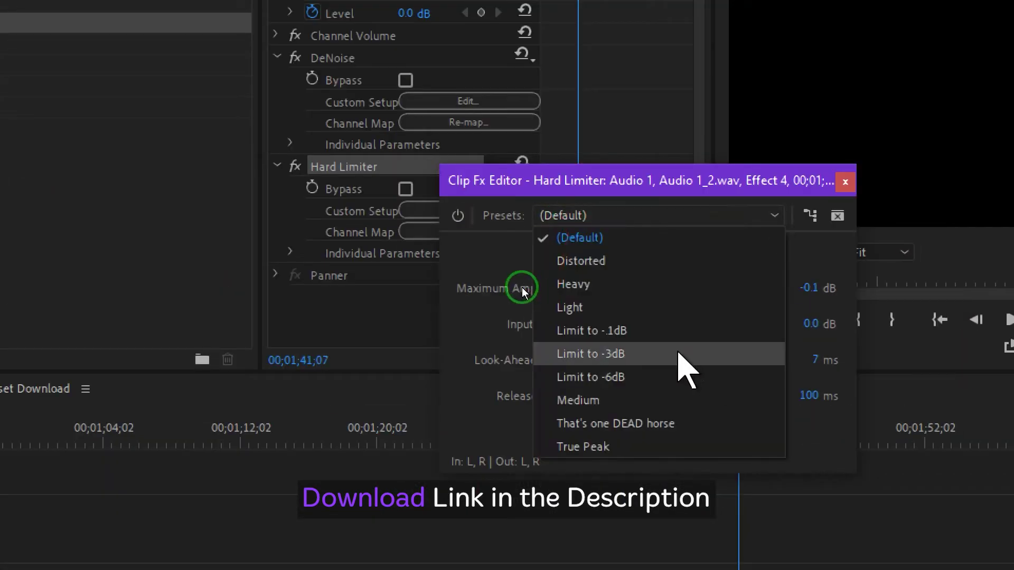
pyautogui.click(680, 376)
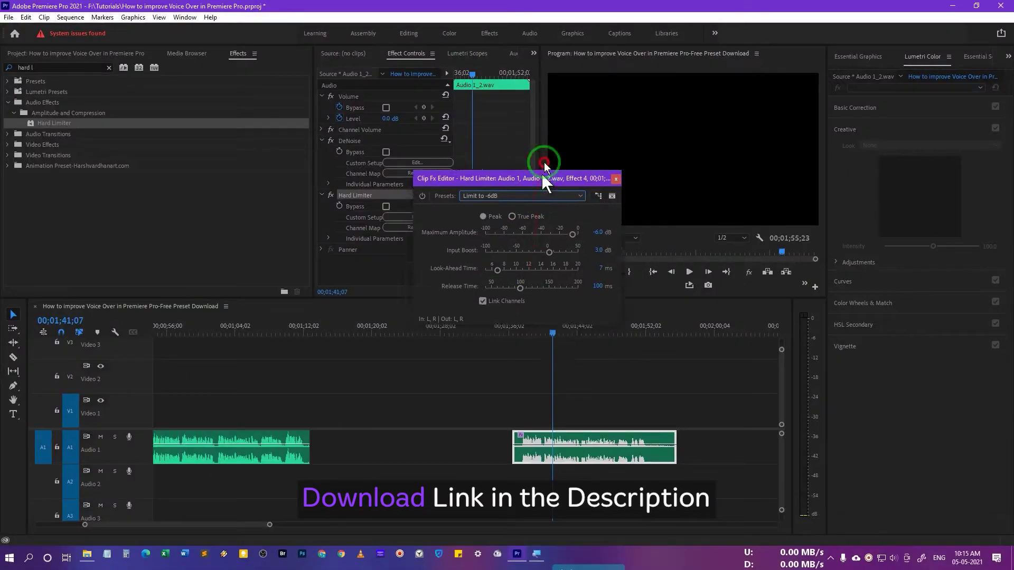
# Step: Play the clip from near its start to audition the Hard Limiter, and close the effect's editor
pyautogui.moveTo(544, 166); pyautogui.dragTo(552, 131)
pyautogui.press('space')
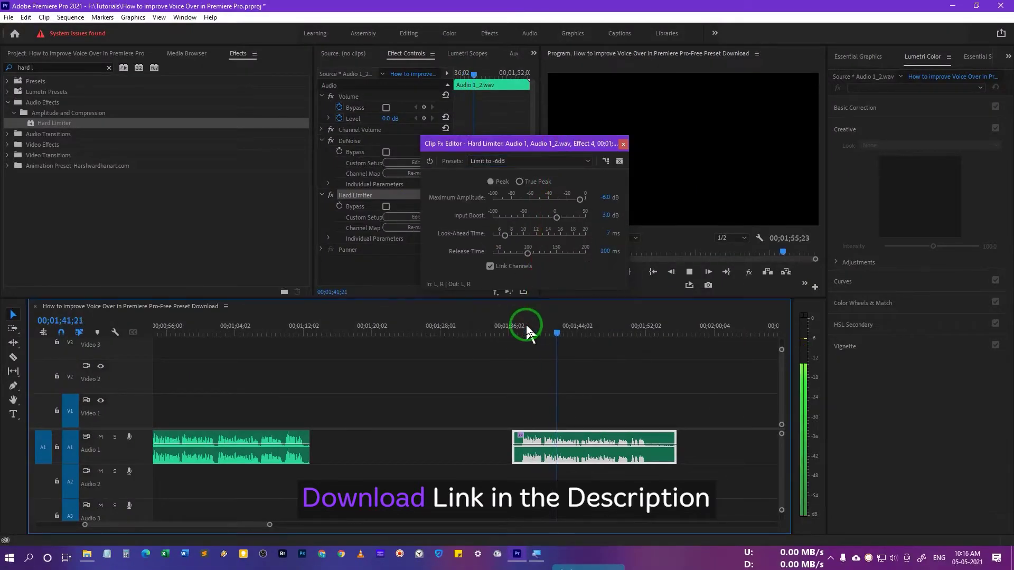
pyautogui.click(522, 330)
pyautogui.press('space')
pyautogui.click(430, 161)
pyautogui.click(623, 144)
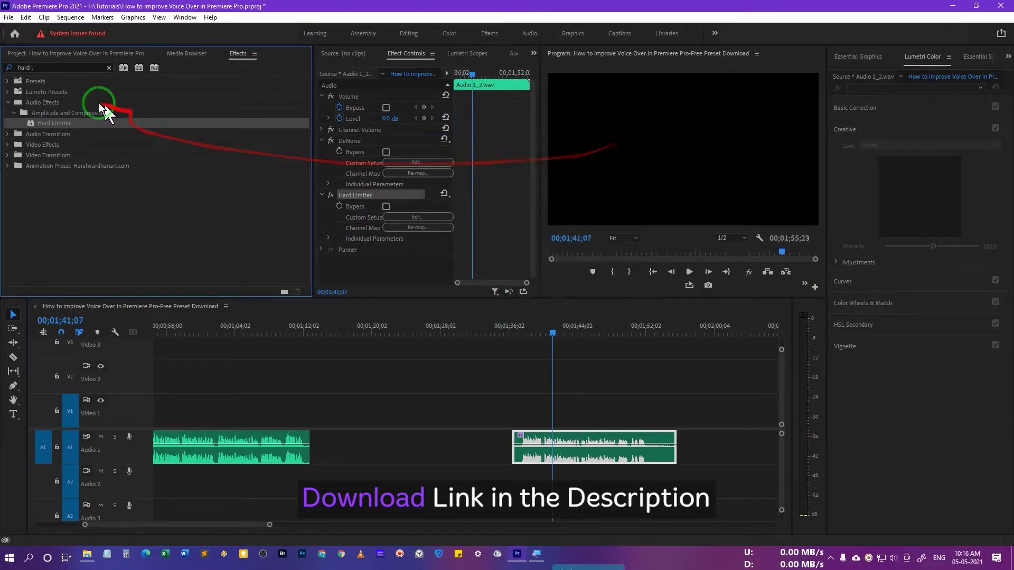
# Step: Search the effects for "multi" and apply the Multiband Compressor to the Audio 1_2.wav clip
pyautogui.moveTo(37, 68); pyautogui.dragTo(7, 71)
pyautogui.press('BackSpace')
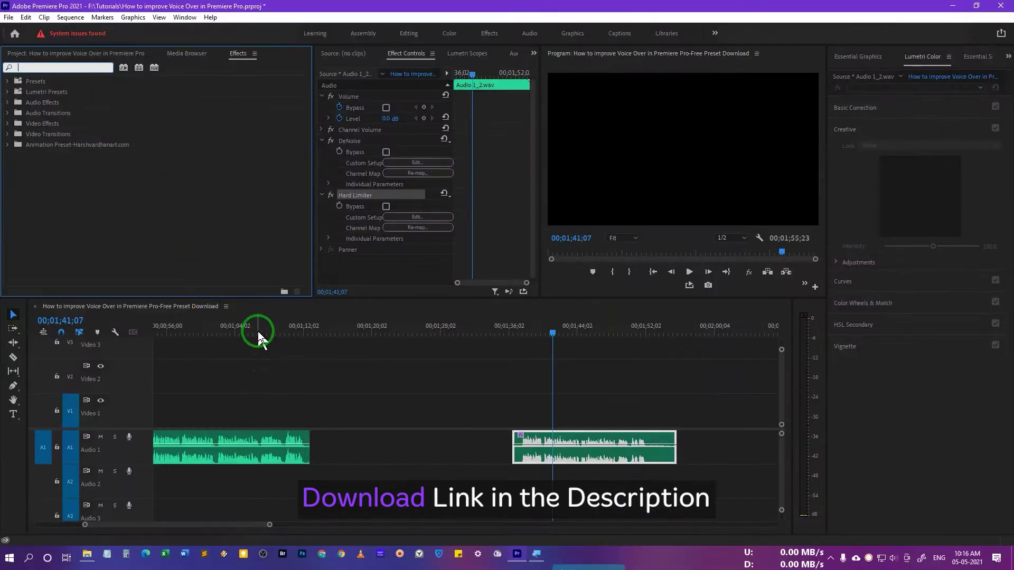
pyautogui.click(554, 433)
pyautogui.click(52, 68)
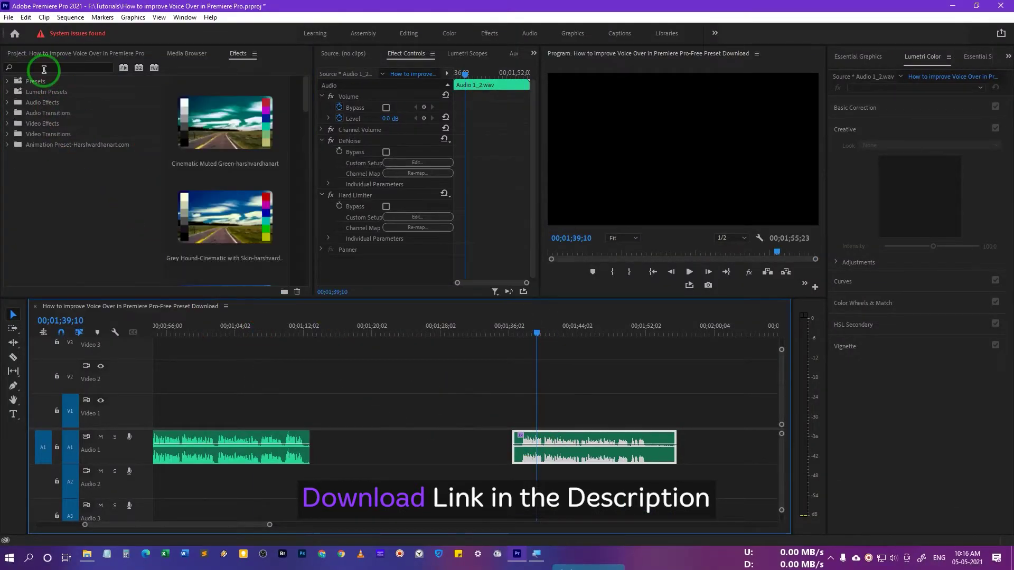
pyautogui.write('multi')
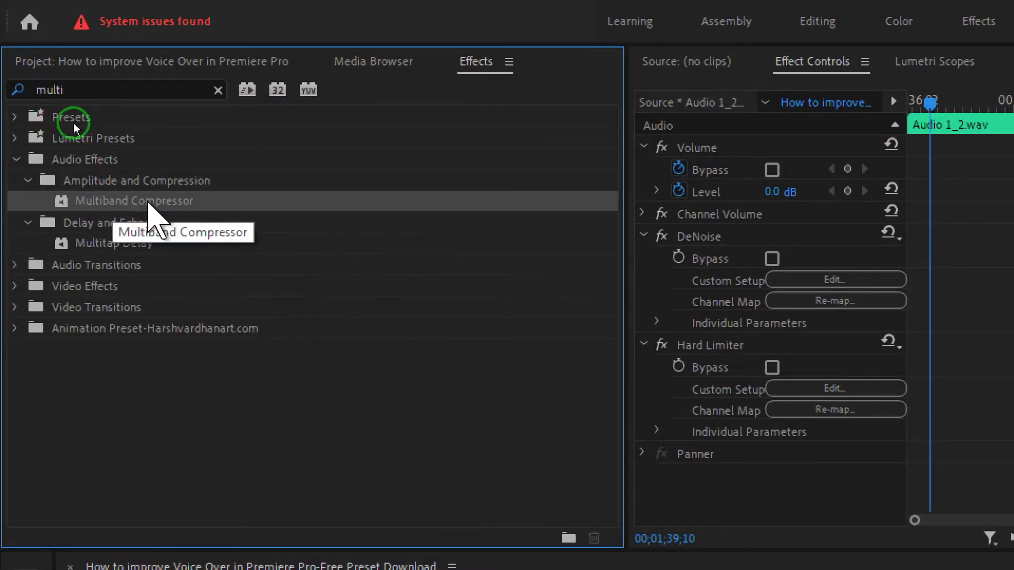
pyautogui.moveTo(147, 202); pyautogui.dragTo(570, 444)
# Step: Set the Multiband Compressor to the Broadcast preset and audition it on the clip
pyautogui.scroll(-2, 534, 214)
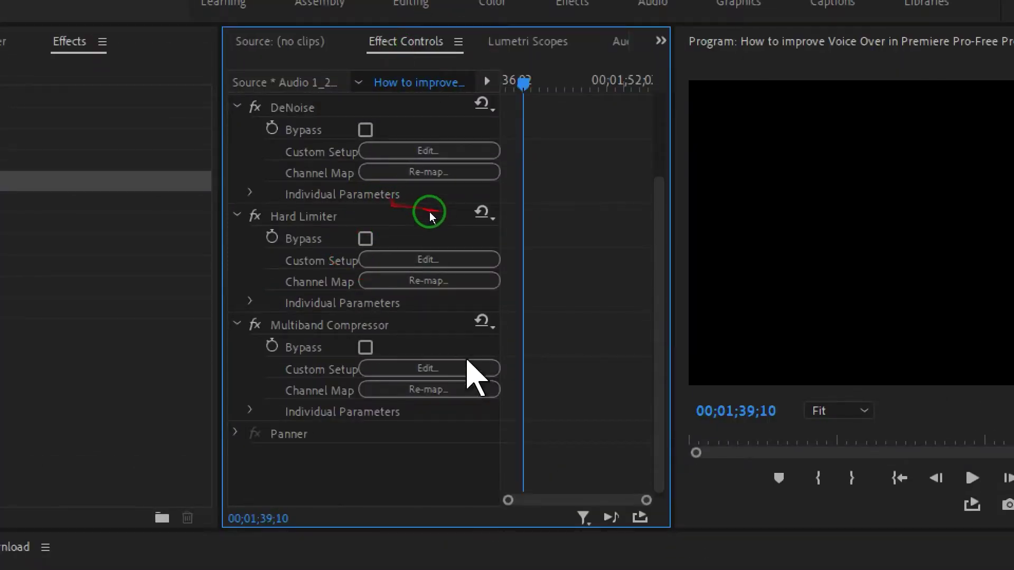
pyautogui.click(441, 217)
pyautogui.click(835, 531)
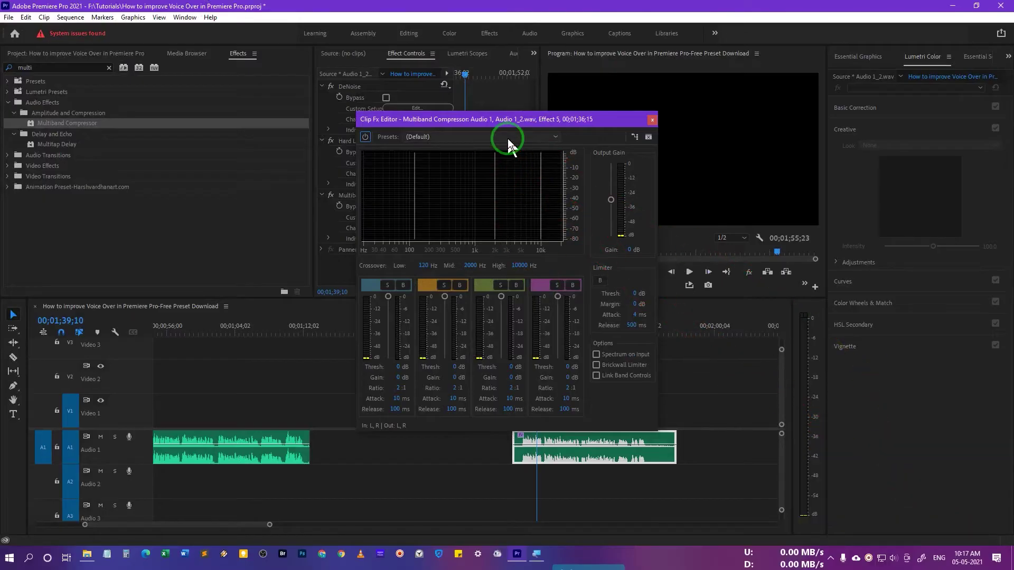
pyautogui.click(508, 137)
pyautogui.click(499, 156)
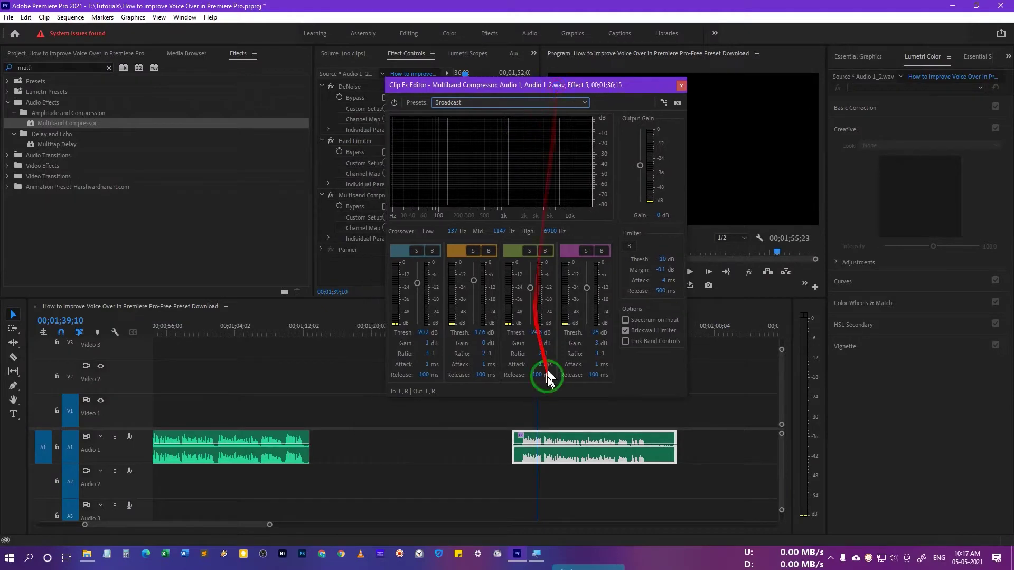
pyautogui.moveTo(586, 89); pyautogui.dragTo(354, 89)
pyautogui.press('space')
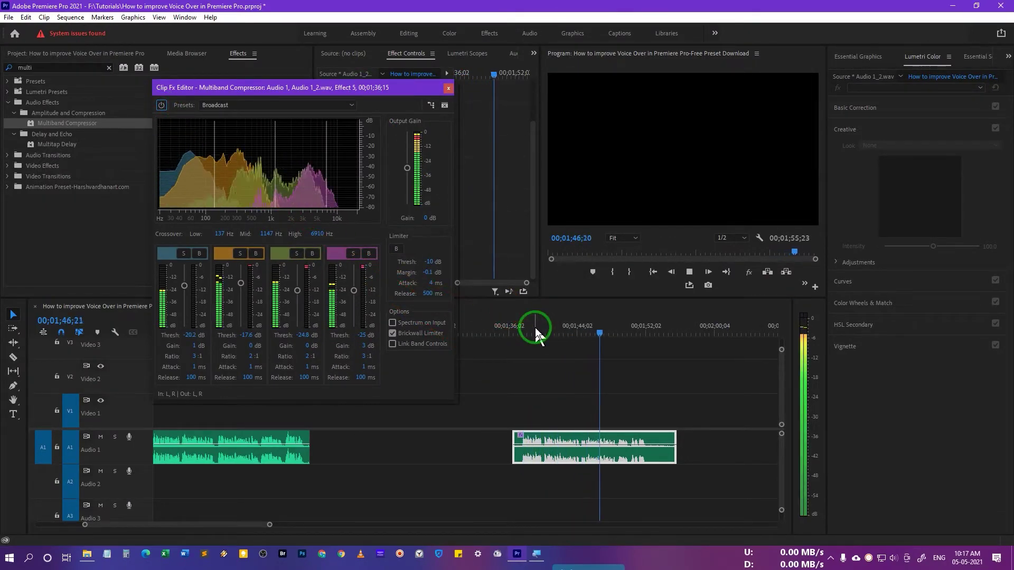
pyautogui.click(448, 88)
# Step: Search the effects for "par" and apply the Parametric Equalizer to the Audio 1_2.wav clip
pyautogui.click(48, 68)
pyautogui.doubleClick(12, 69)
pyautogui.write('par')
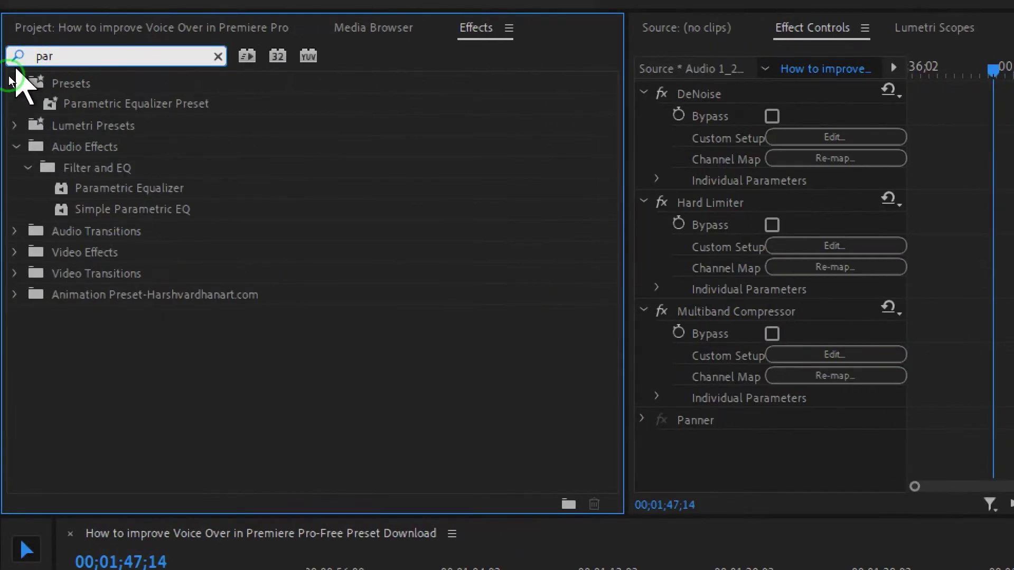
pyautogui.moveTo(91, 135); pyautogui.dragTo(554, 443)
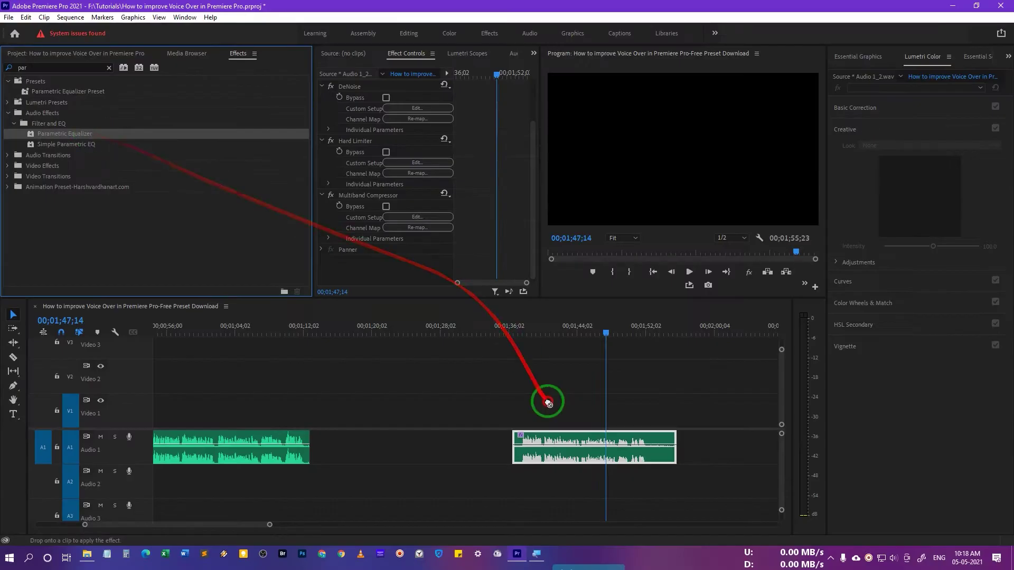
# Step: Set the Parametric Equalizer to the Vocal Enhancer preset and audition the clip from near its start
pyautogui.scroll(-3, 375, 211)
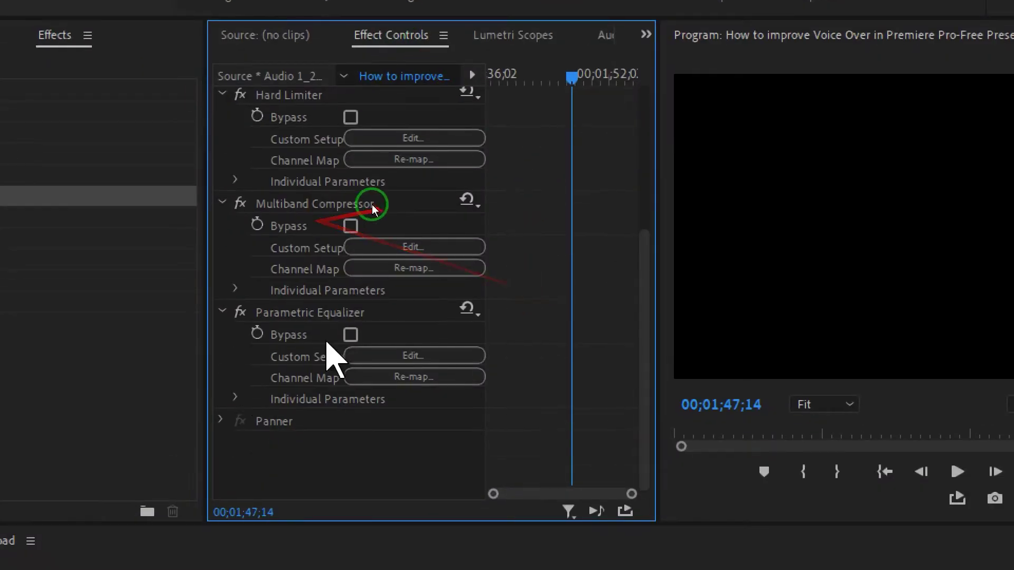
pyautogui.click(417, 213)
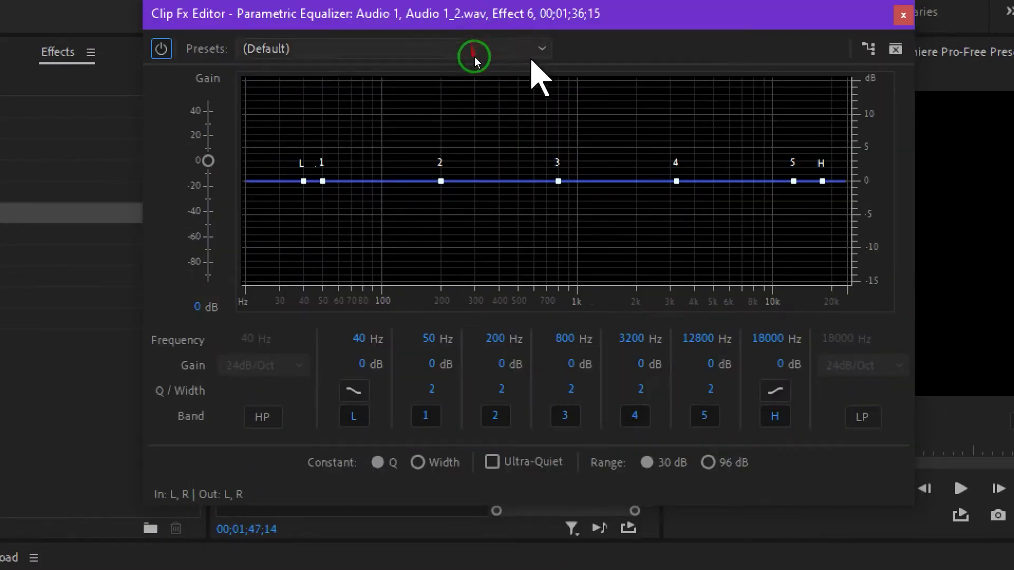
pyautogui.click(474, 53)
pyautogui.click(347, 325)
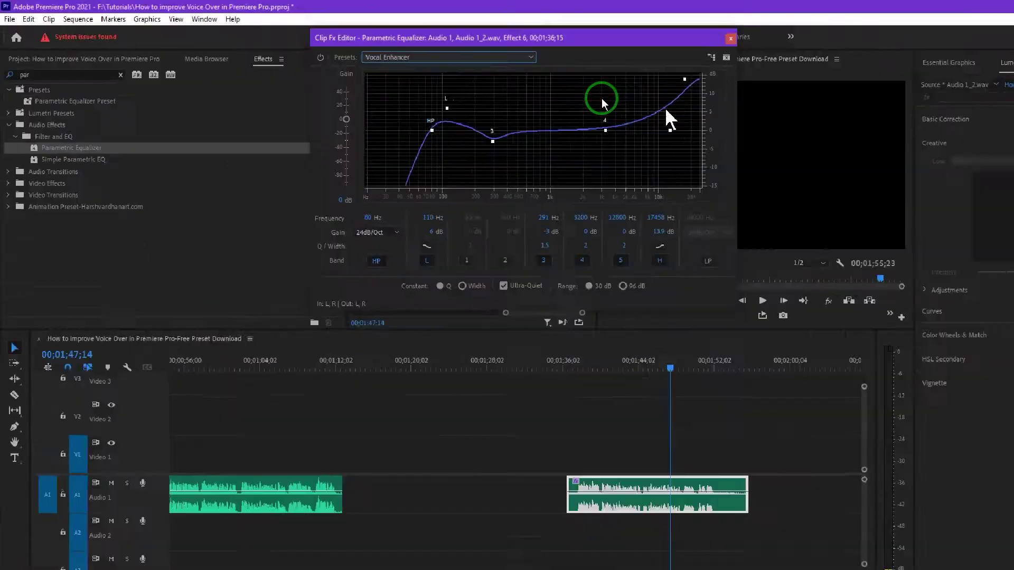
pyautogui.click(521, 328)
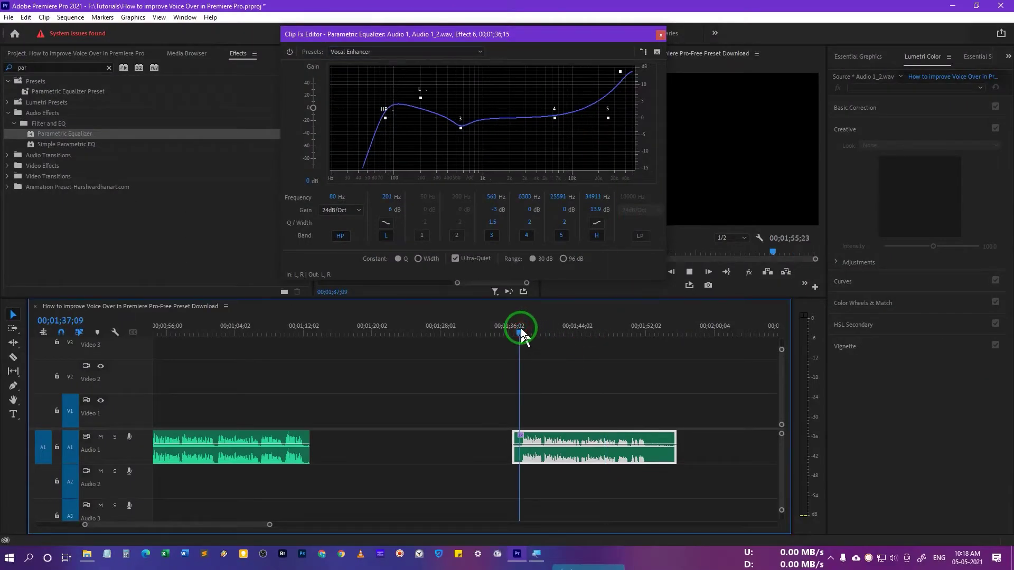
pyautogui.press('space')
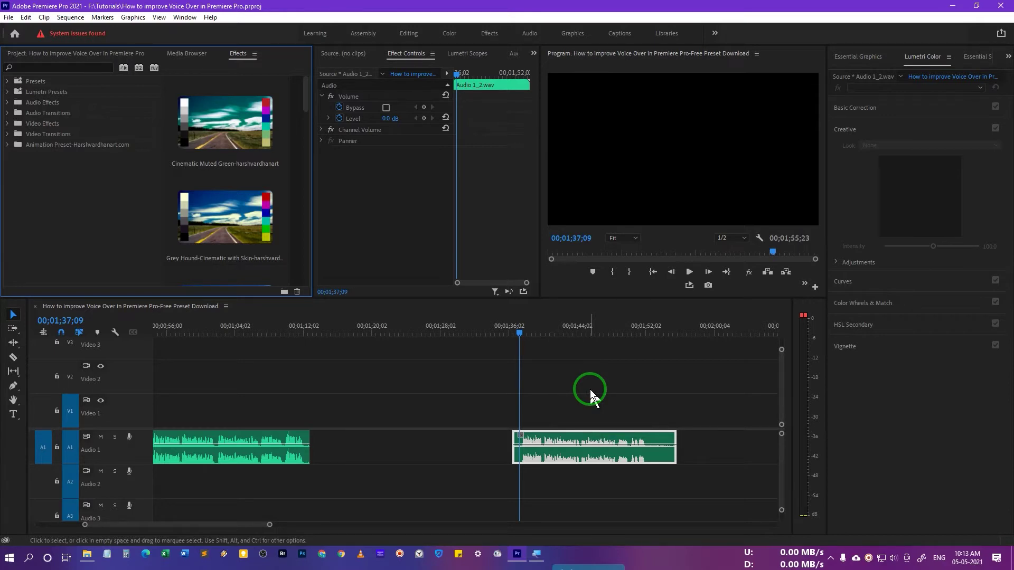
# Step: Search the effects for "noise" and apply the DeNoise audio effect to the untreated Audio 1_2.wav clip
pyautogui.press('space')
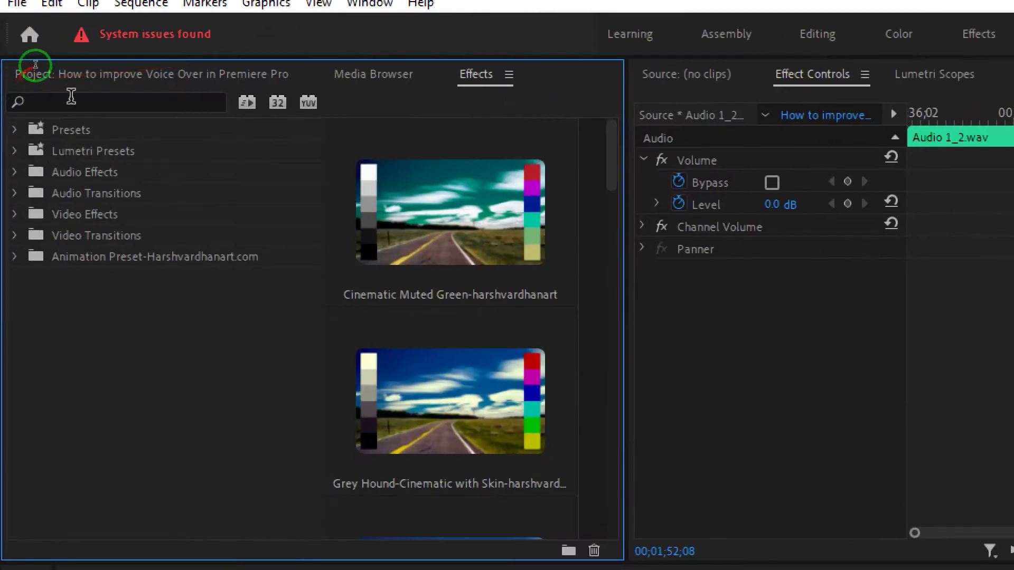
pyautogui.click(74, 98)
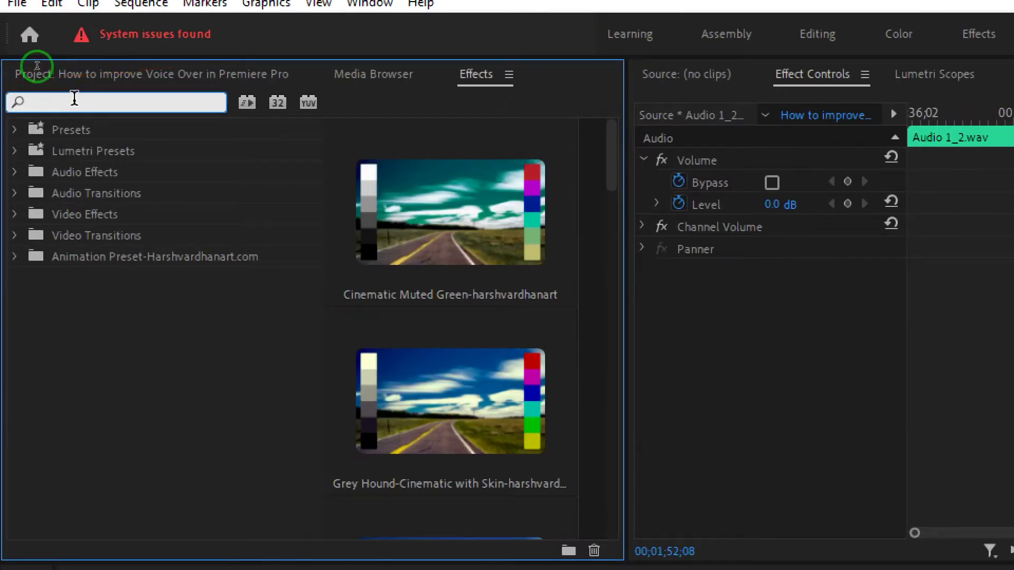
pyautogui.write('noise')
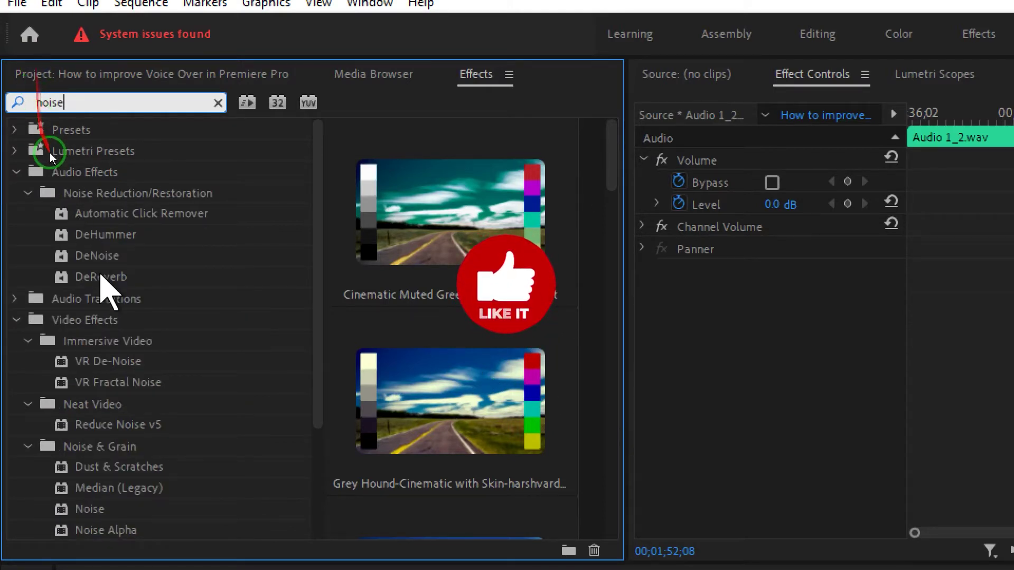
pyautogui.click(130, 196)
pyautogui.click(117, 255)
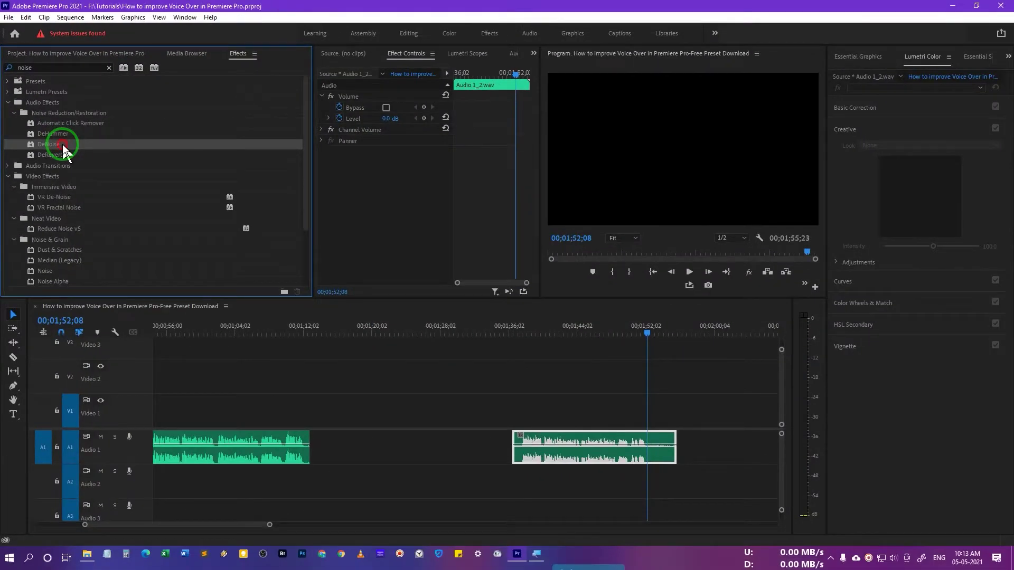
pyautogui.moveTo(64, 149); pyautogui.dragTo(620, 450)
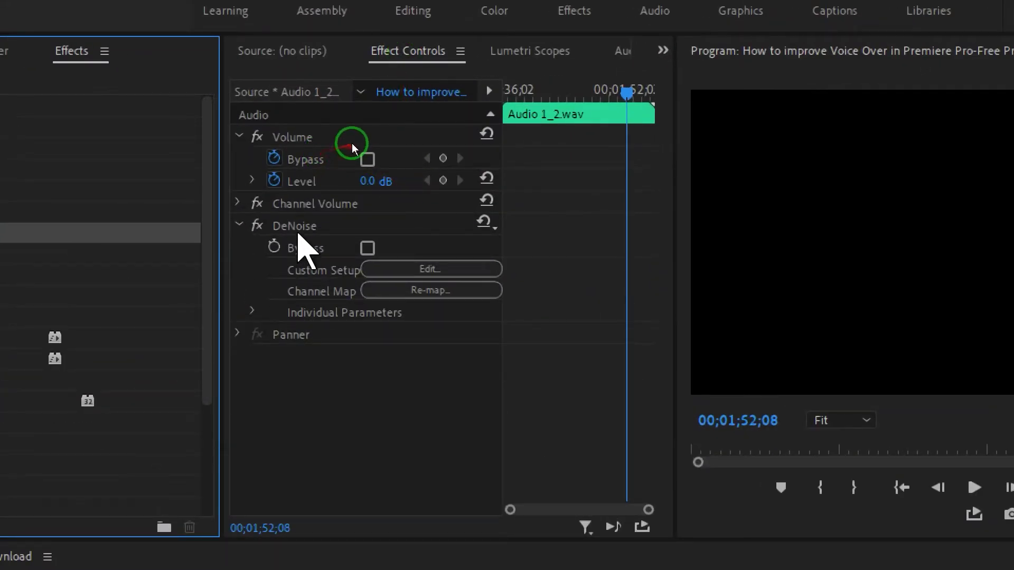
# Step: Open the DeNoise custom setup and play the clip from its start to hear the effect at its default settings
pyautogui.click(280, 227)
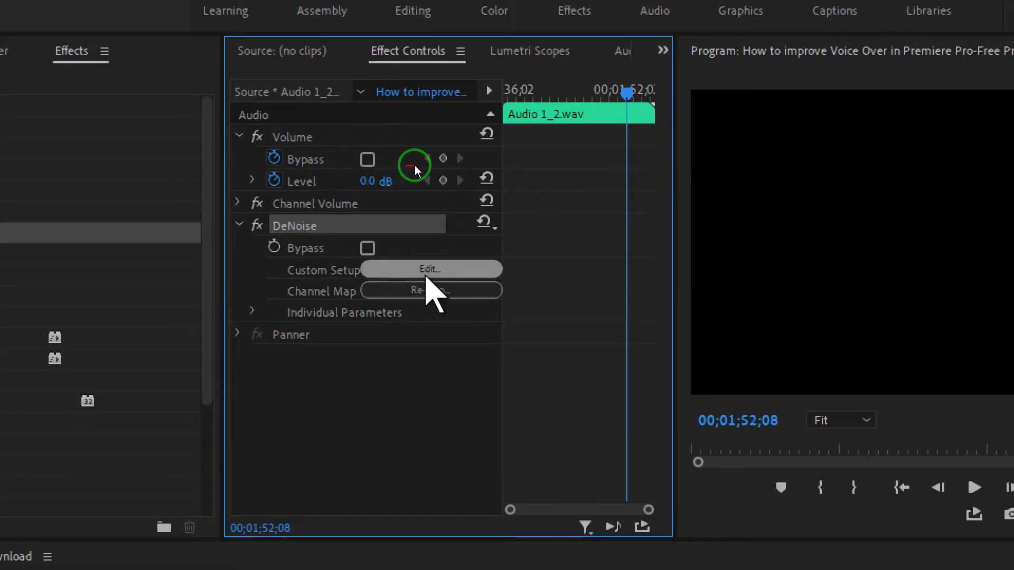
pyautogui.click(429, 269)
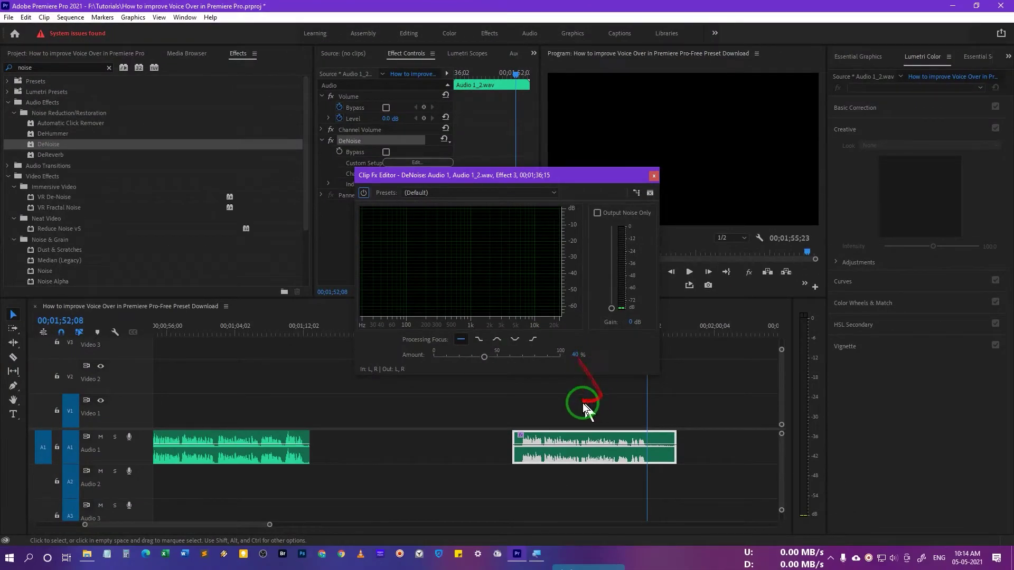
pyautogui.moveTo(554, 175); pyautogui.dragTo(498, 117)
pyautogui.click(518, 332)
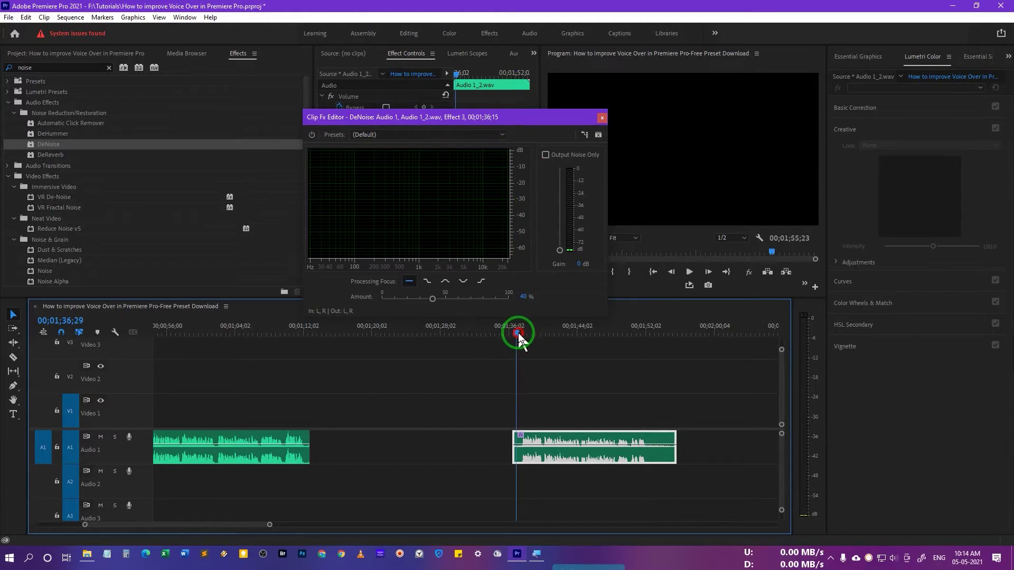
pyautogui.press('space')
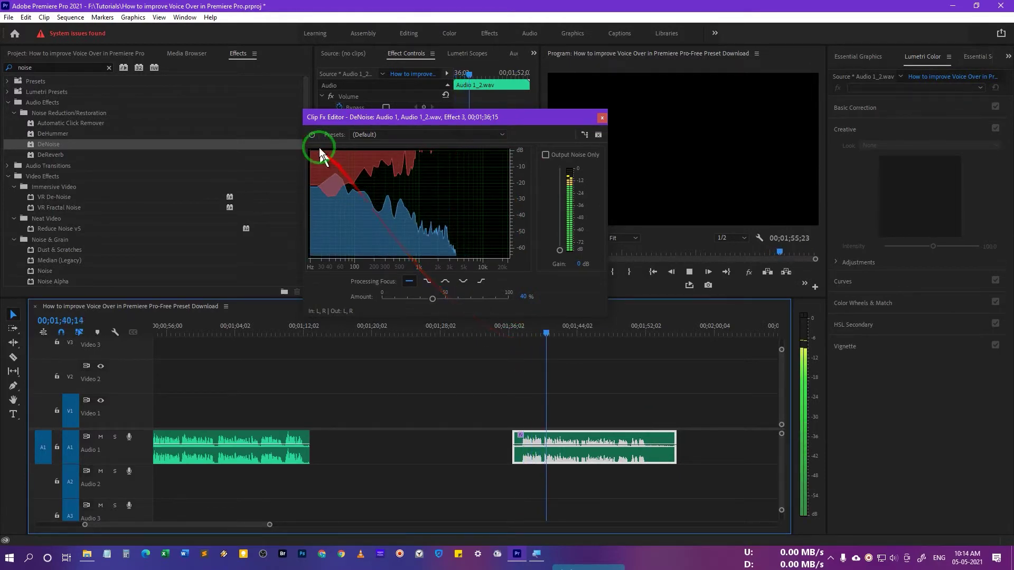
pyautogui.press('space')
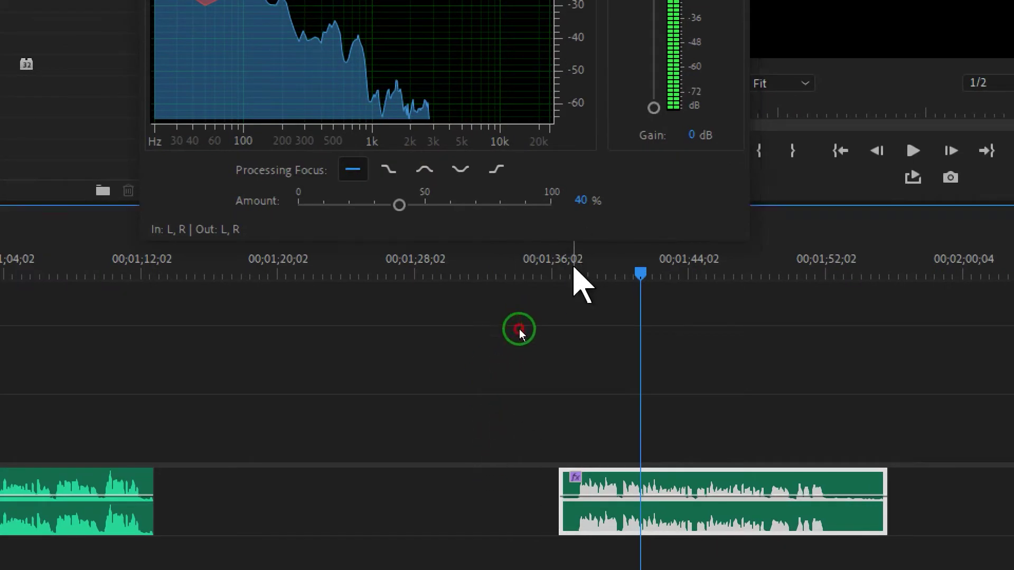
# Step: Replay the clip from near its start to compare its sound with DeNoise active and bypassed
pyautogui.click(586, 388)
pyautogui.press('space')
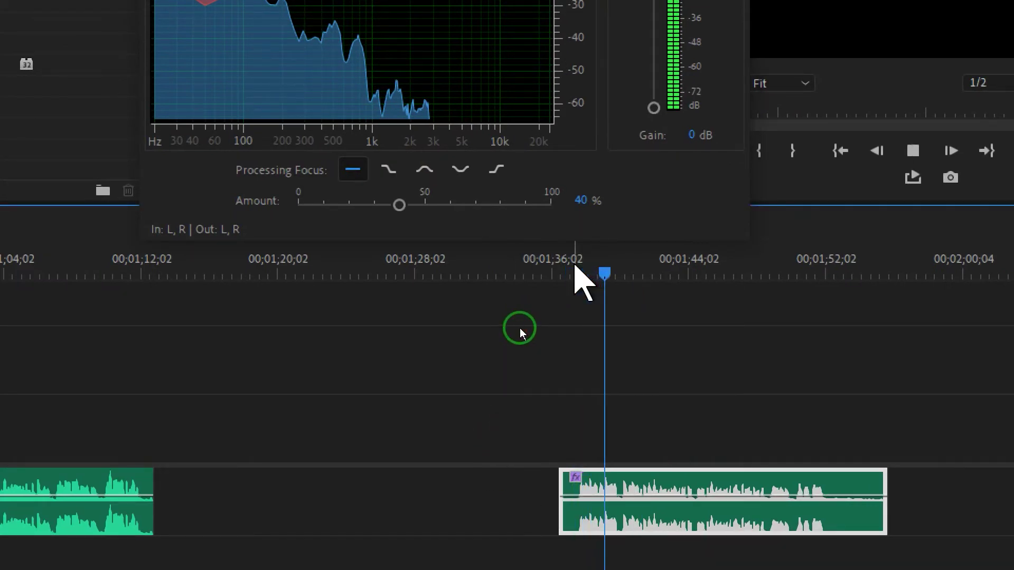
pyautogui.press('space')
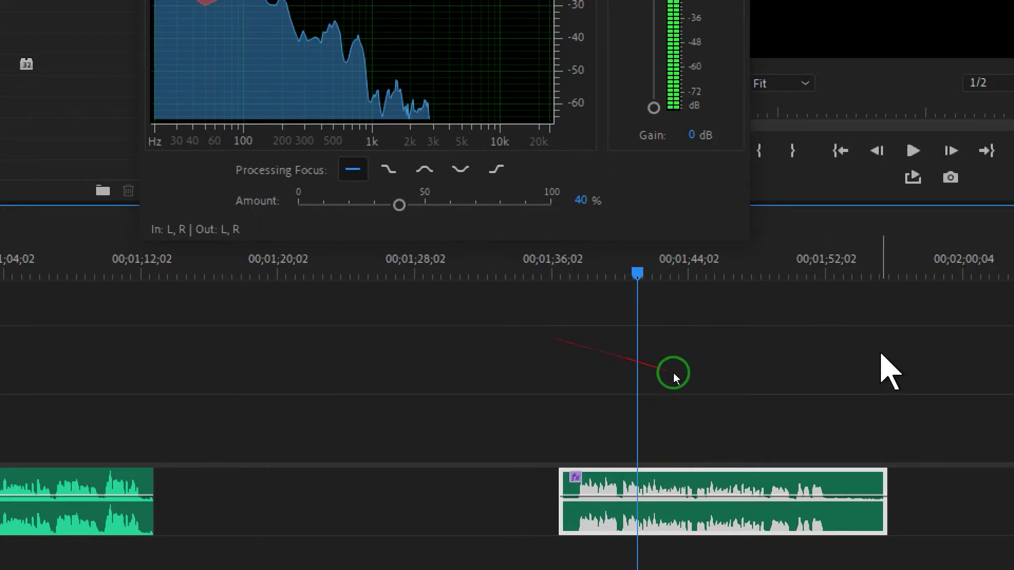
pyautogui.click(651, 377)
pyautogui.click(643, 485)
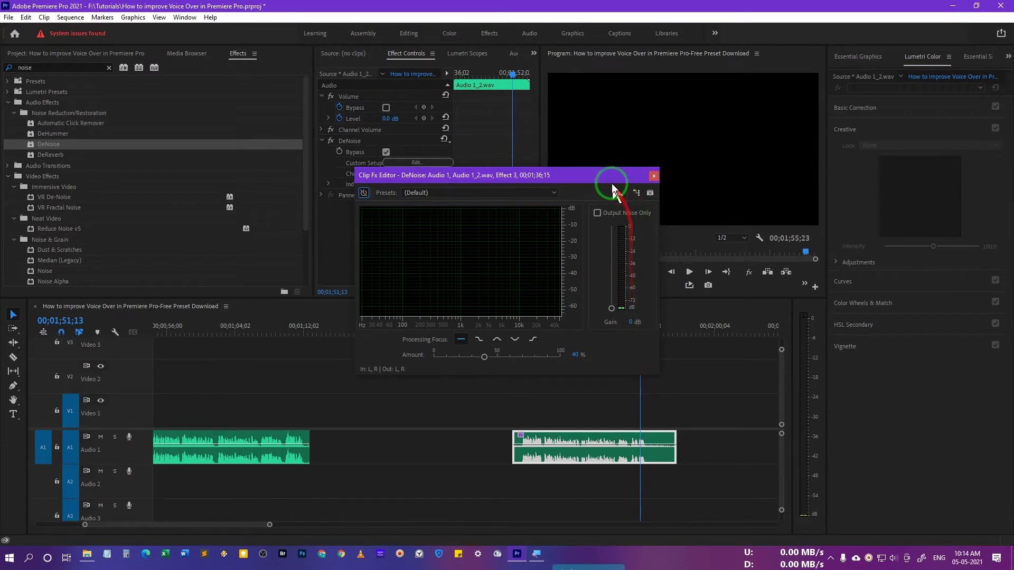
# Step: Play the quiet section near the end of the Audio 1_2.wav clip with DeNoise bypassed
pyautogui.moveTo(612, 181); pyautogui.dragTo(570, 170)
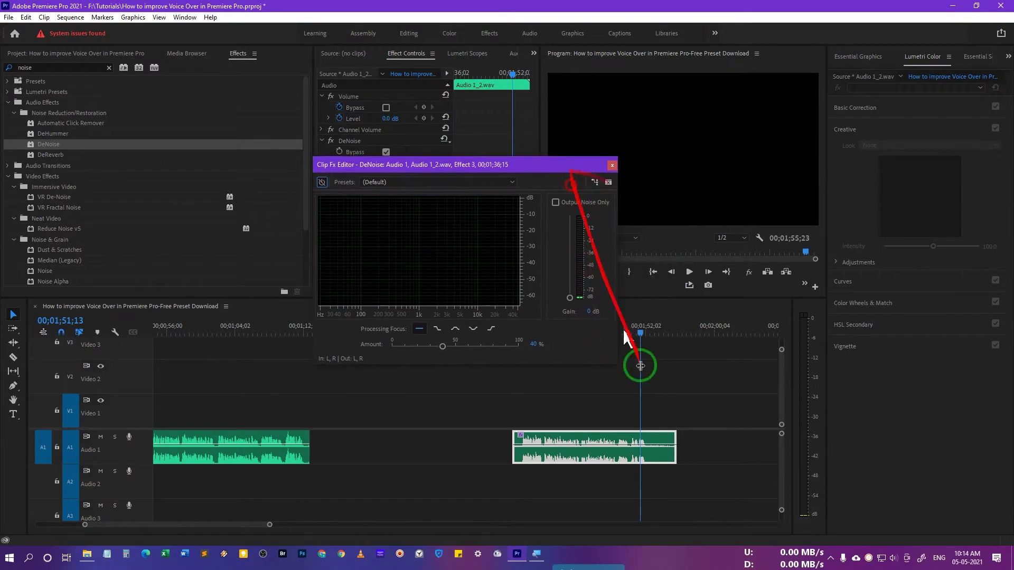
pyautogui.click(647, 333)
pyautogui.press('space')
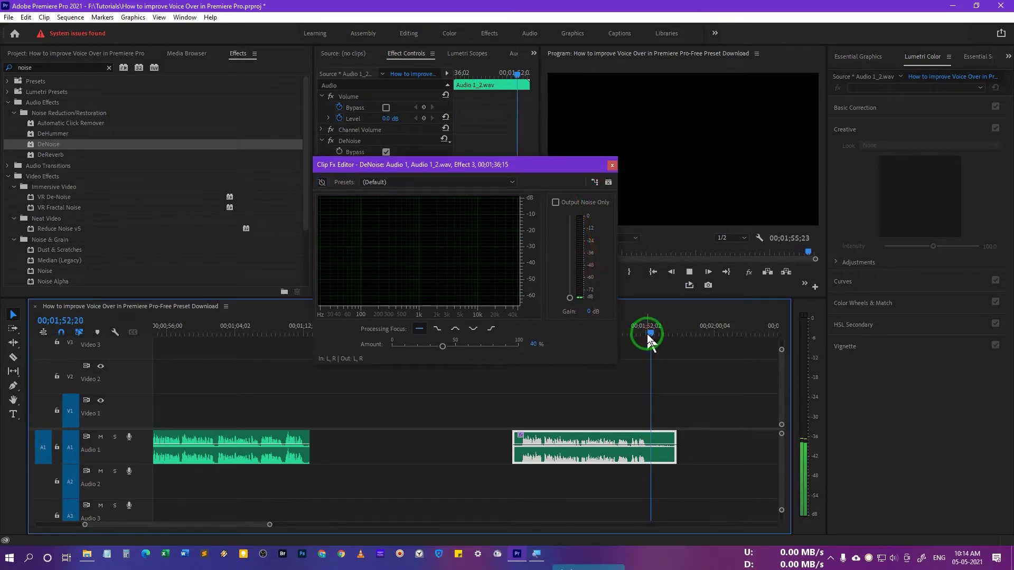
pyautogui.press('space')
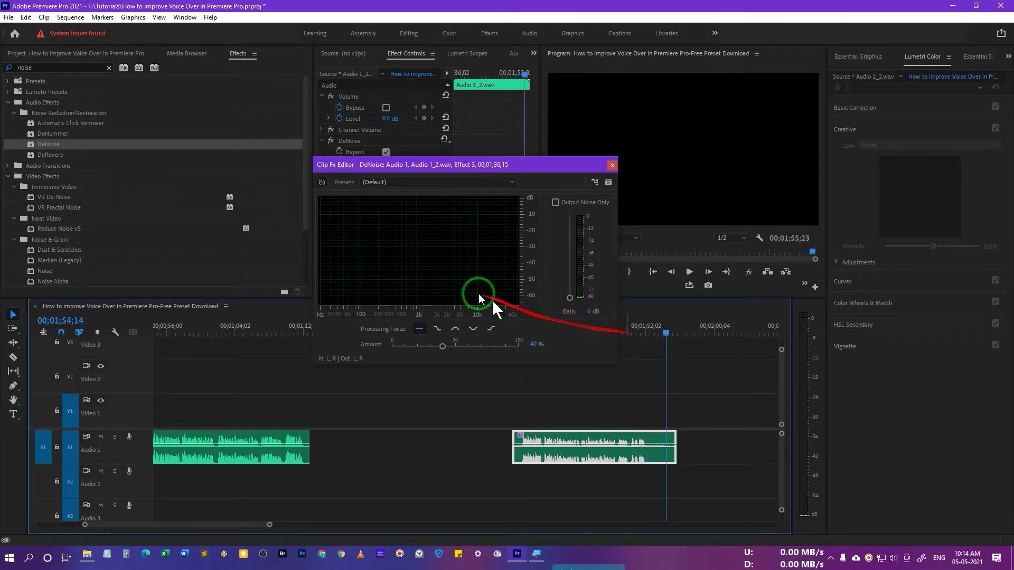
# Step: Reactivate DeNoise and replay the quiet section near the clip's end to hear the noise reduction
pyautogui.click(322, 182)
pyautogui.click(645, 330)
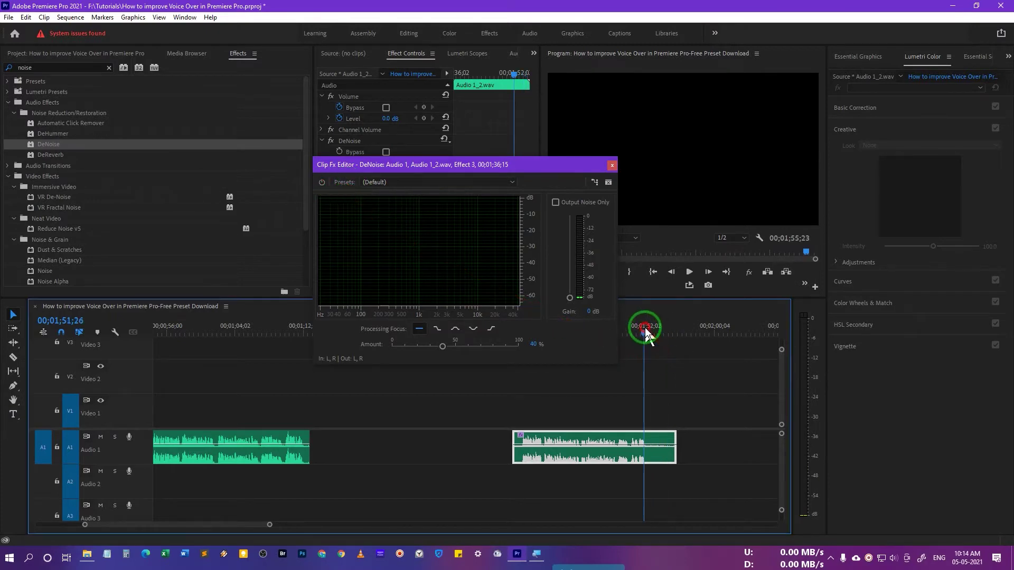
pyautogui.press('space')
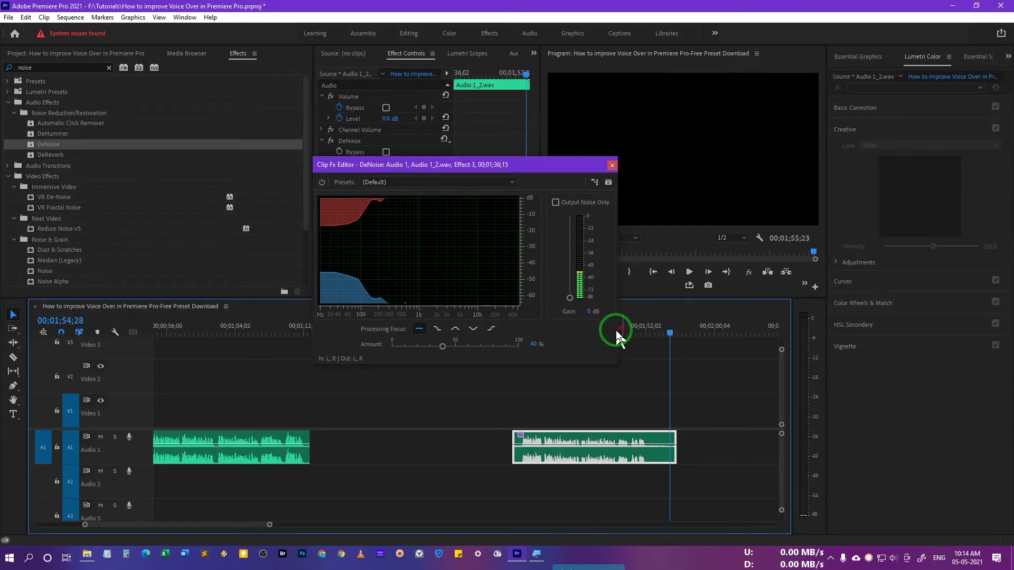
pyautogui.click(626, 328)
pyautogui.press('space')
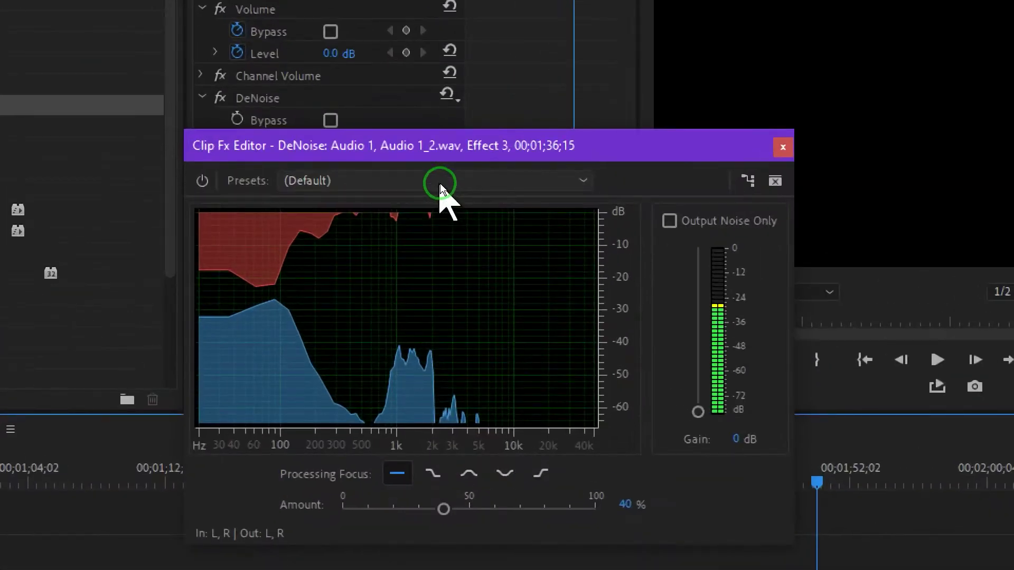
# Step: Review the DeNoise presets, keep (Default), and set the noise reduction amount to 50%
pyautogui.click(440, 184)
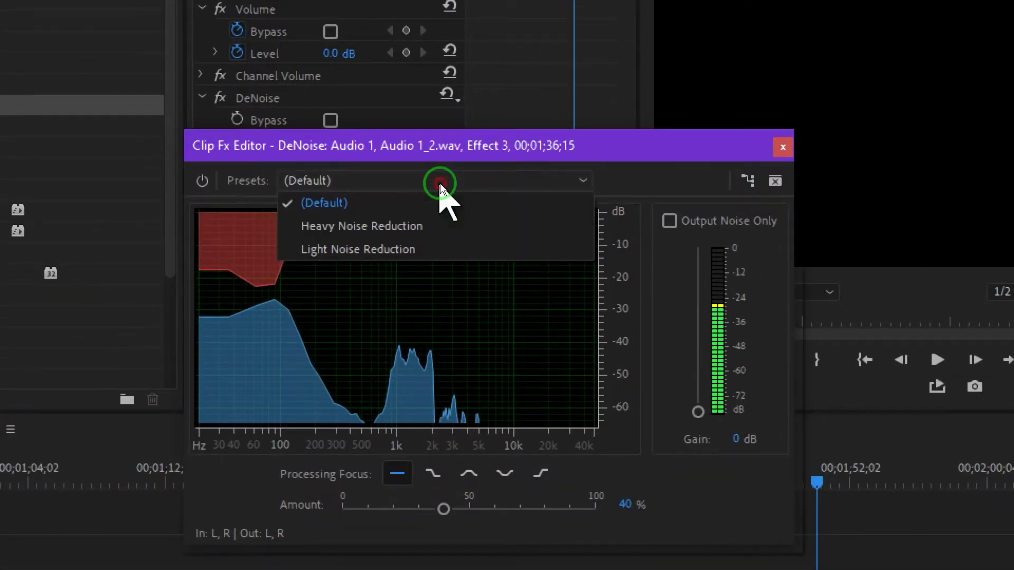
pyautogui.click(440, 183)
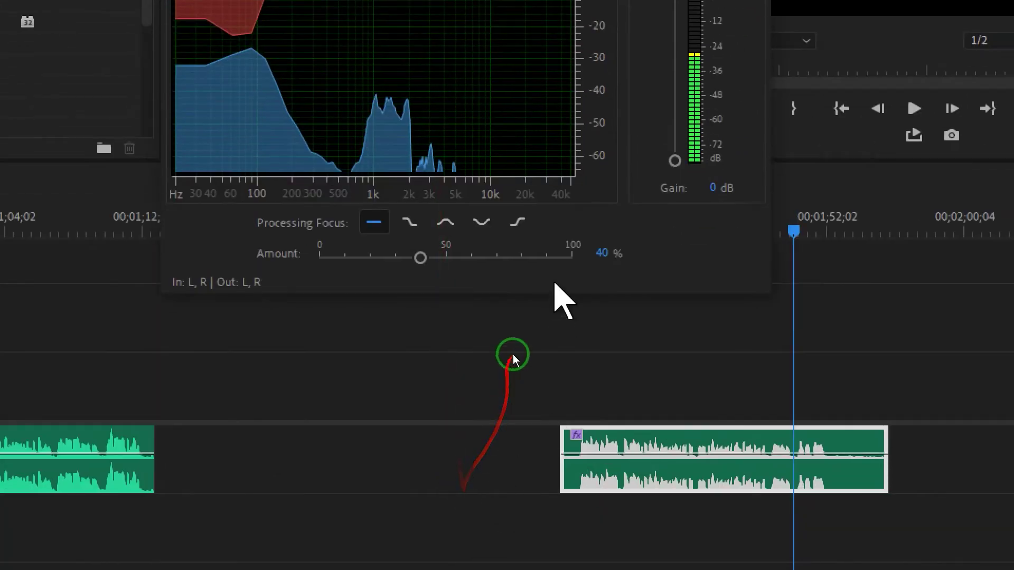
pyautogui.write('50')
pyautogui.press('Return')
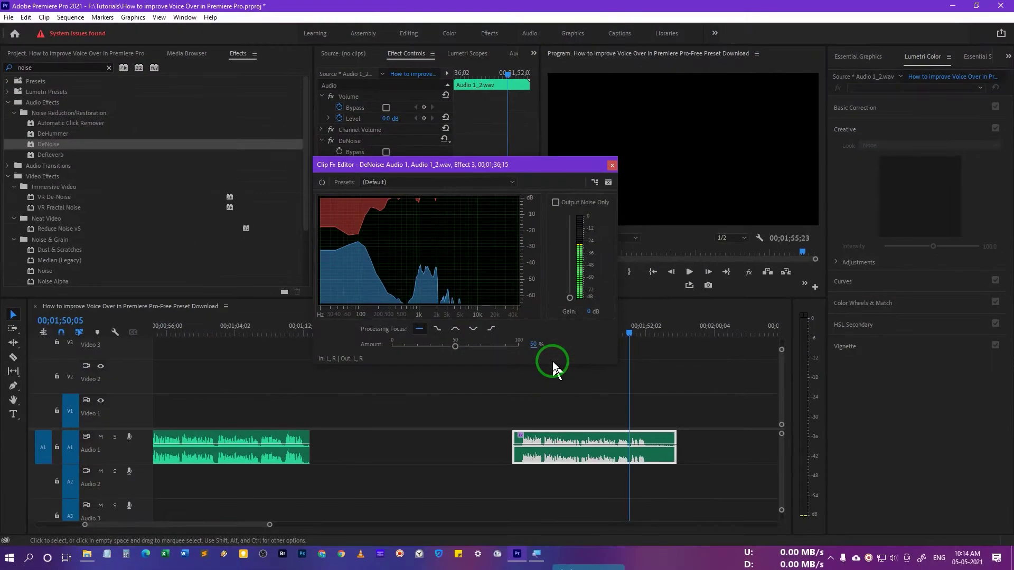
# Step: Play the clip from near its start to hear DeNoise at the 50% amount, and close the effect's editor
pyautogui.moveTo(628, 335); pyautogui.dragTo(527, 340)
pyautogui.press('space')
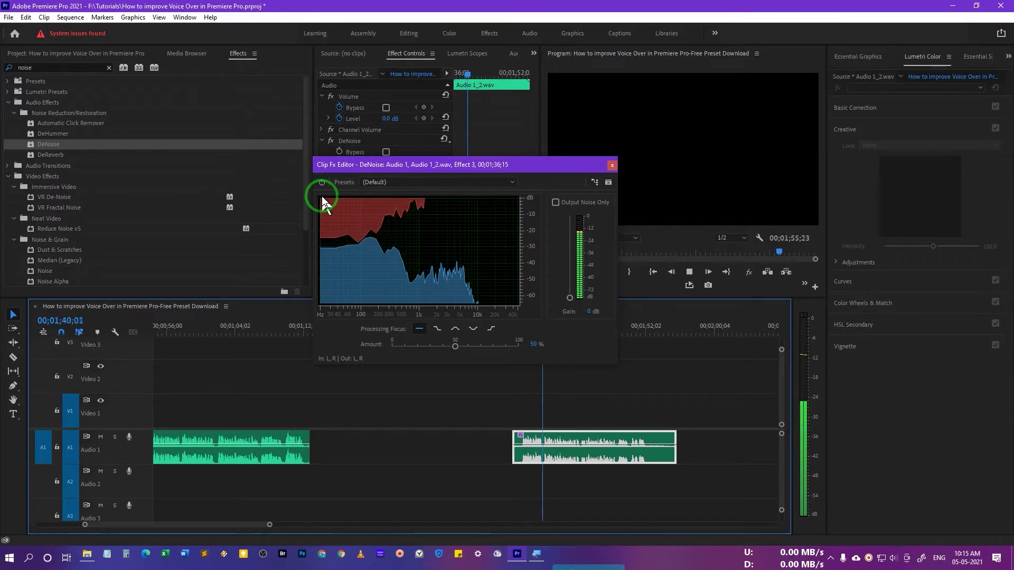
pyautogui.press('space')
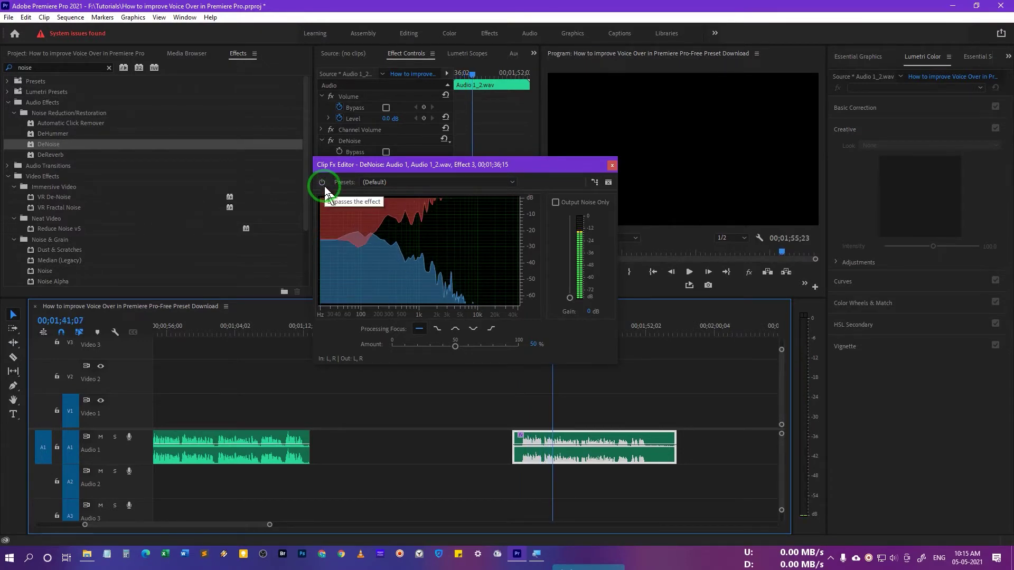
pyautogui.click(466, 347)
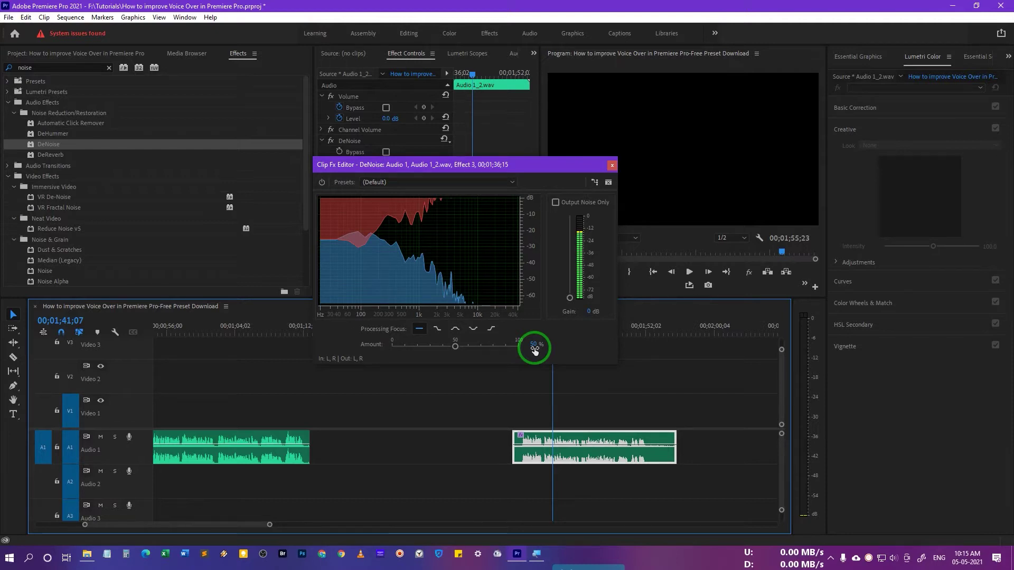
pyautogui.click(612, 164)
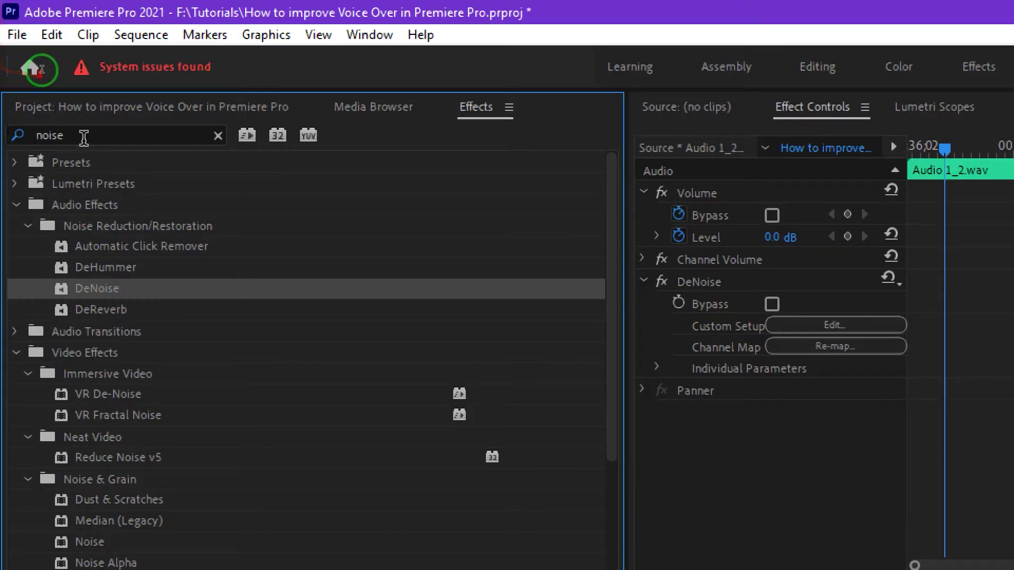
# Step: Search the effects for "hard l" and apply the Hard Limiter audio effect to the Audio 1_2.wav clip
pyautogui.moveTo(83, 137); pyautogui.dragTo(2, 135)
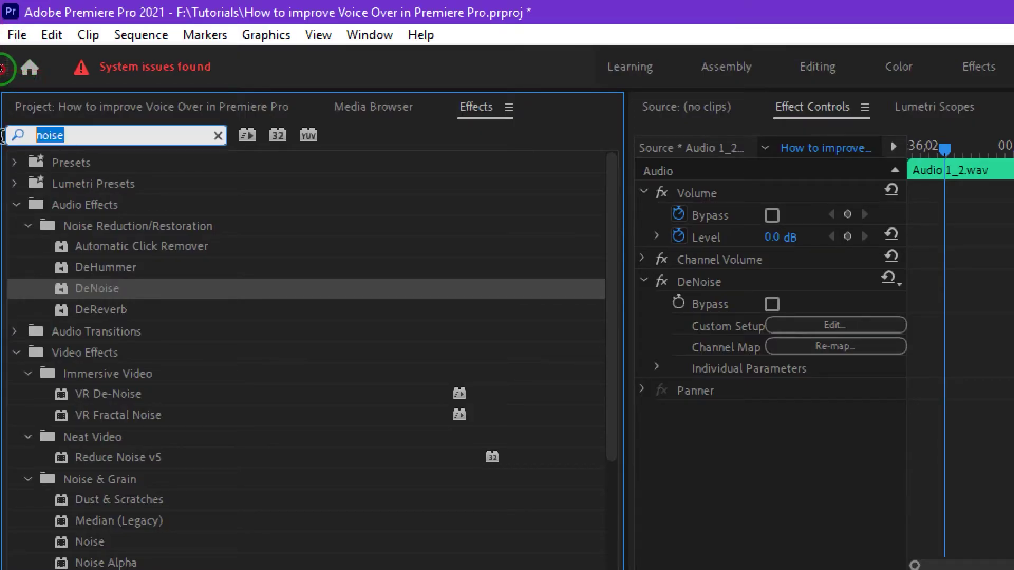
pyautogui.write('hard l')
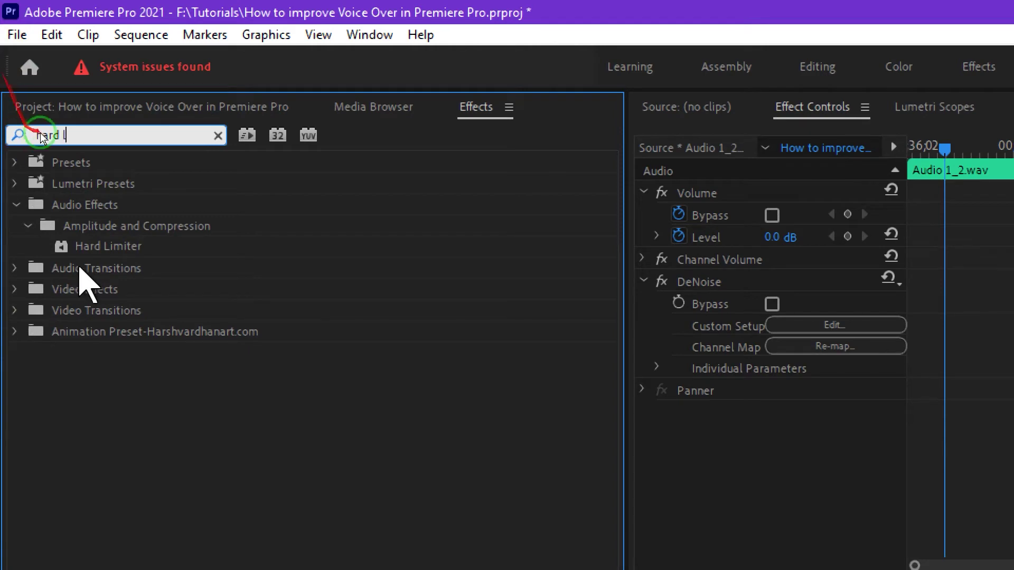
pyautogui.click(107, 247)
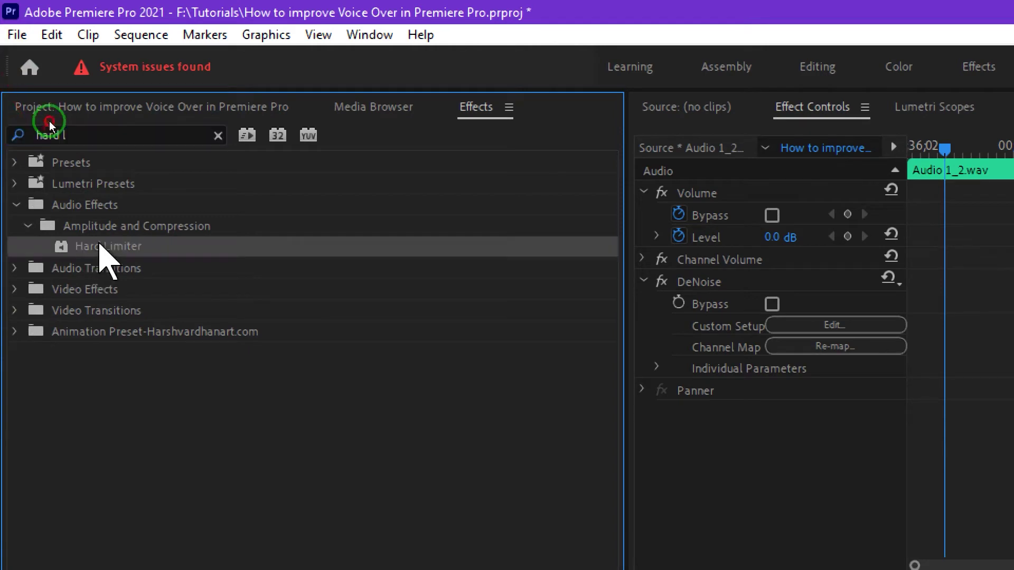
pyautogui.moveTo(109, 247); pyautogui.dragTo(864, 493)
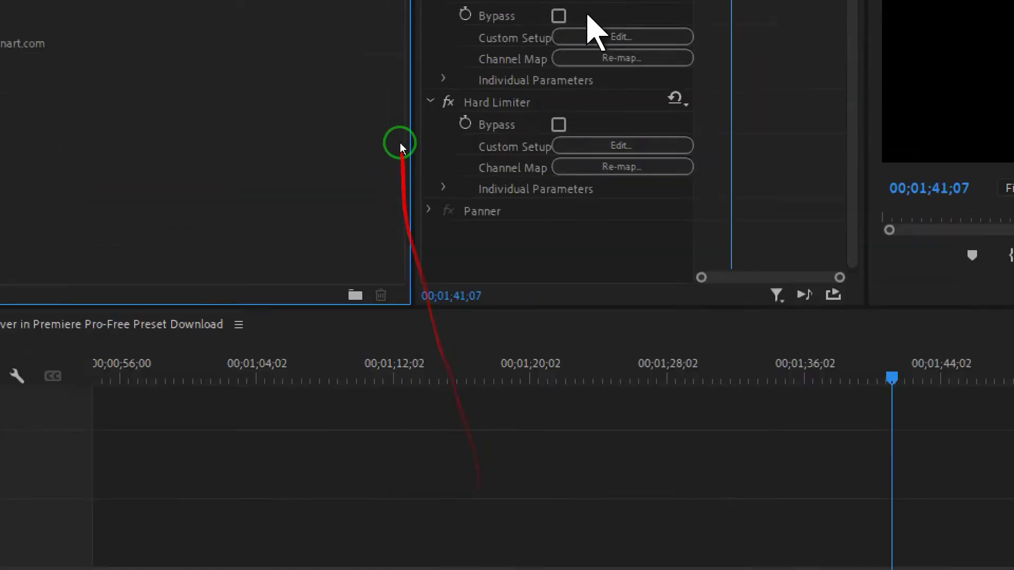
# Step: Open the Hard Limiter custom setup and choose the Limit to -6dB preset
pyautogui.click(500, 226)
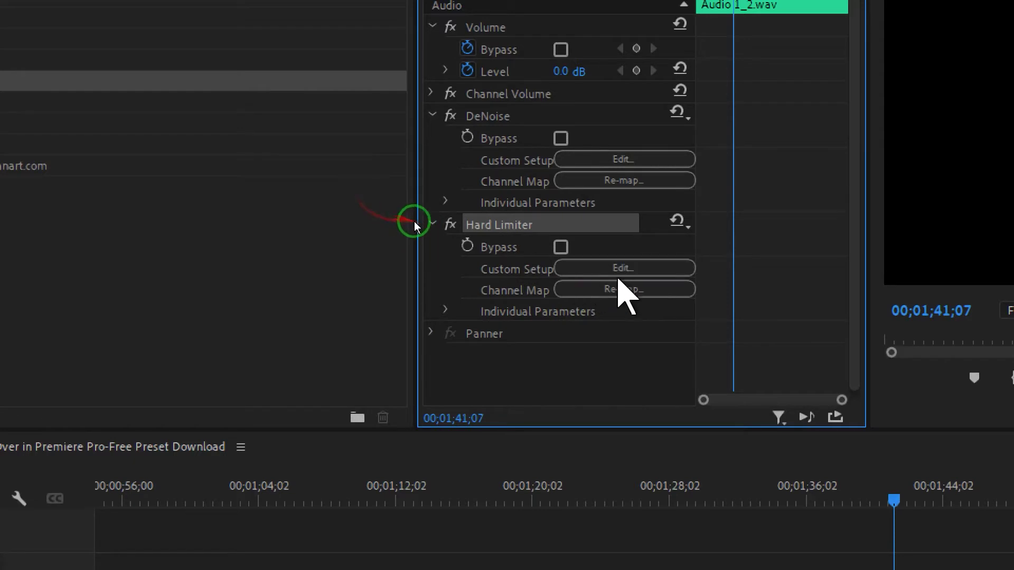
pyautogui.click(622, 269)
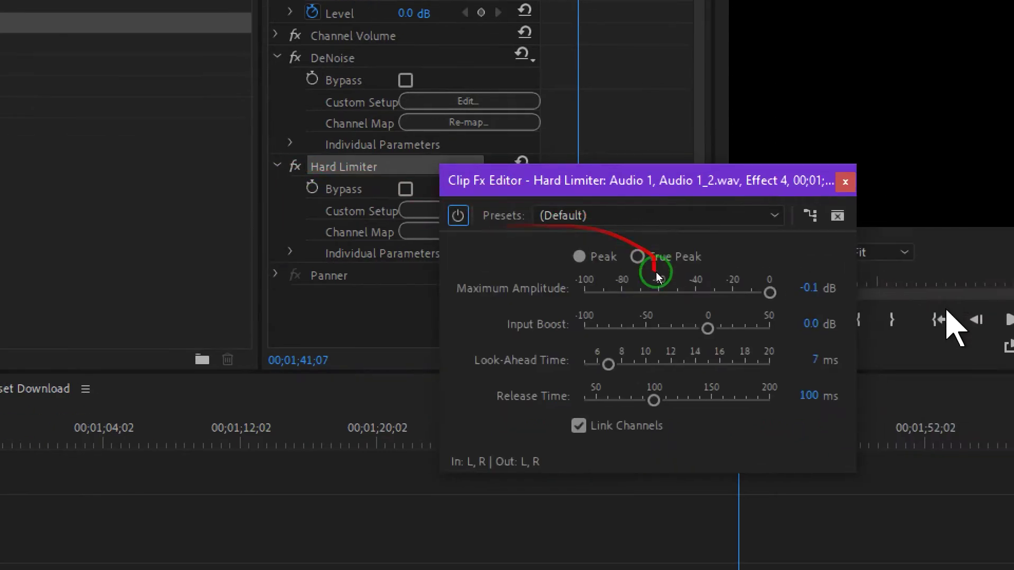
pyautogui.click(569, 220)
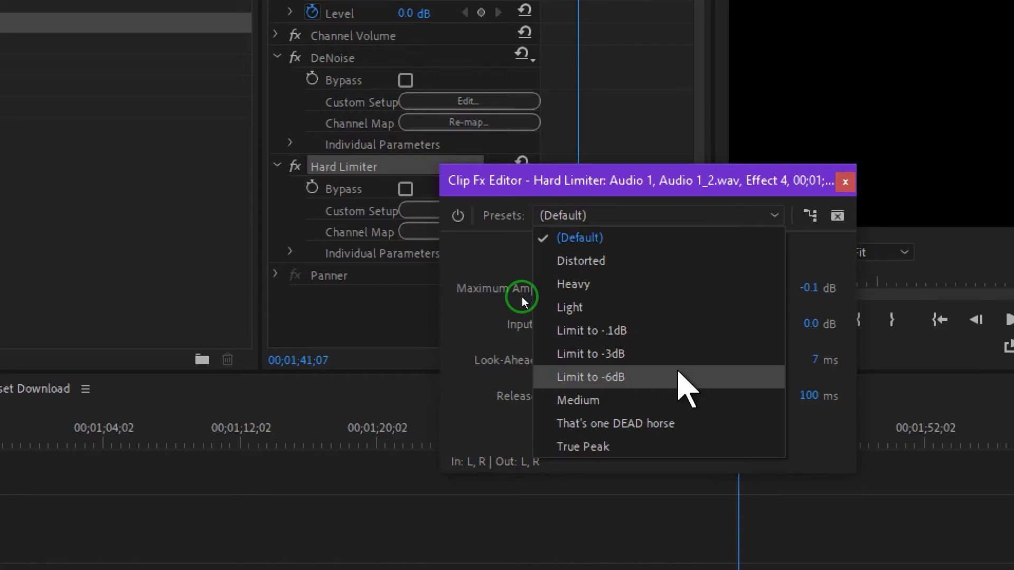
pyautogui.click(678, 376)
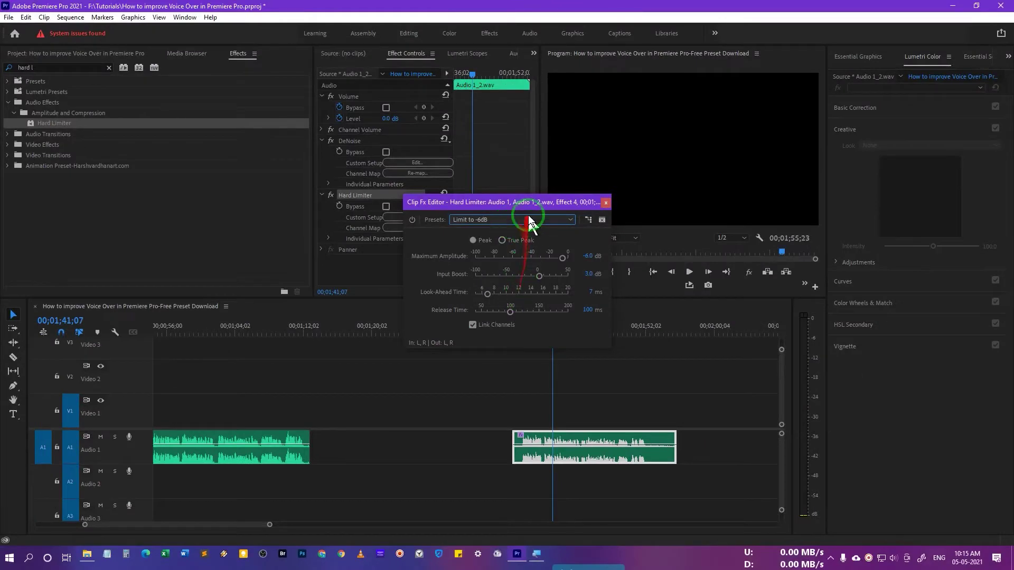
# Step: Move the Hard Limiter editor clear of the timeline and play the clip from near its start with the limiter active
pyautogui.moveTo(685, 181); pyautogui.dragTo(738, 79)
pyautogui.moveTo(549, 151); pyautogui.dragTo(553, 137)
pyautogui.click(527, 327)
pyautogui.press('space')
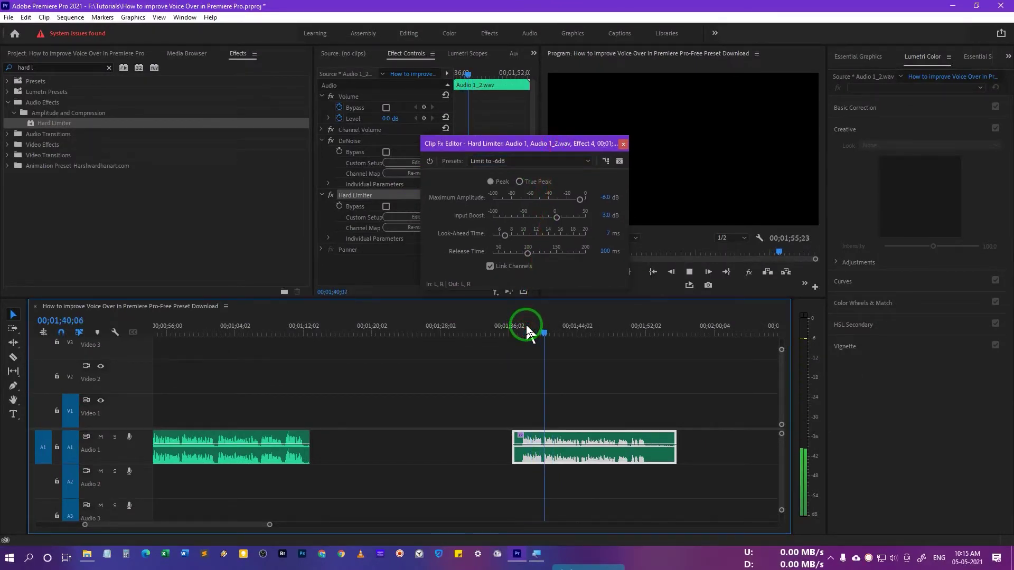
pyautogui.press('space')
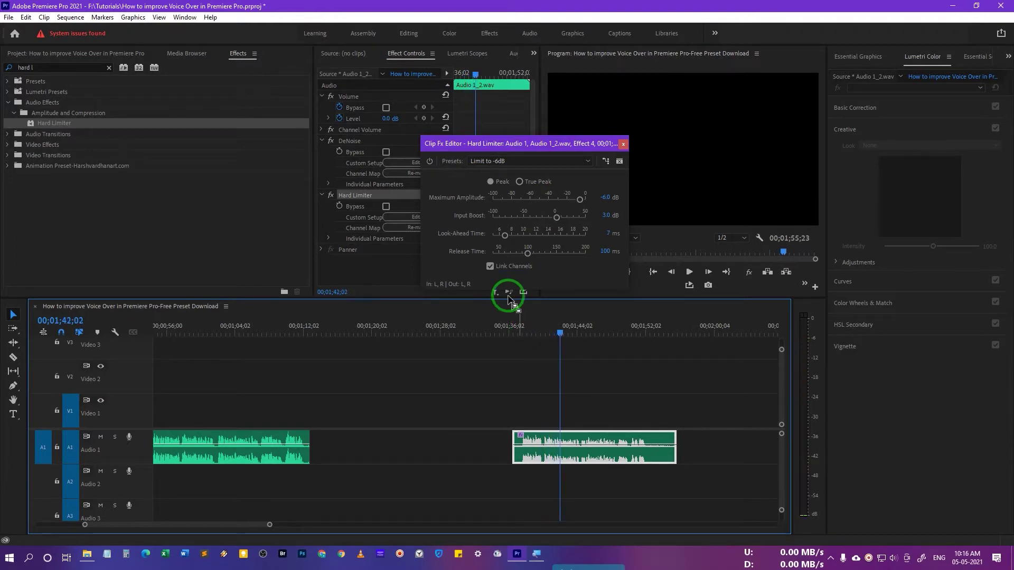
# Step: Bypass the Hard Limiter to replay the clip start for comparison, then reactivate it and close its editor
pyautogui.click(429, 161)
pyautogui.click(513, 331)
pyautogui.press('space')
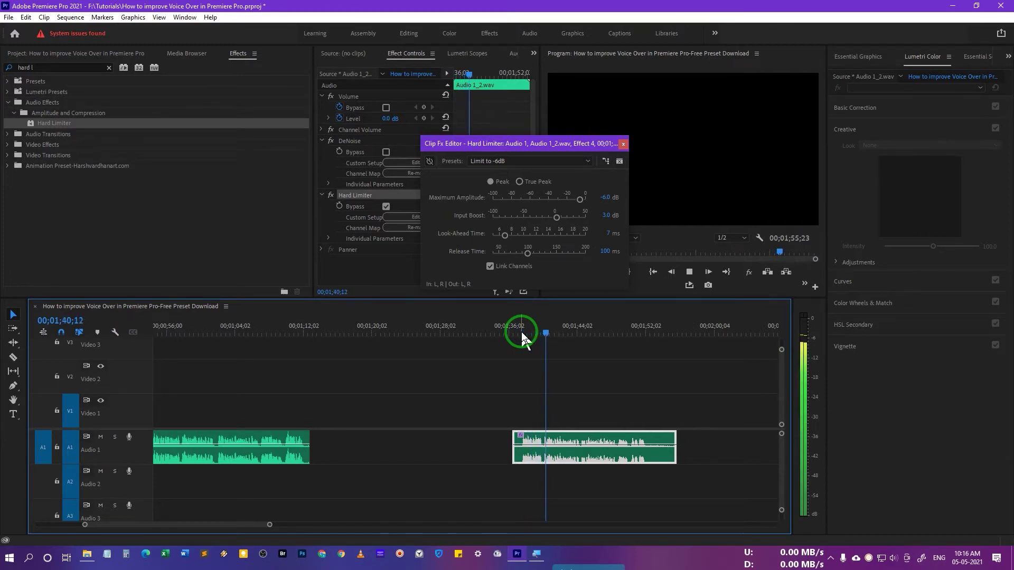
pyautogui.press('space')
pyautogui.click(429, 161)
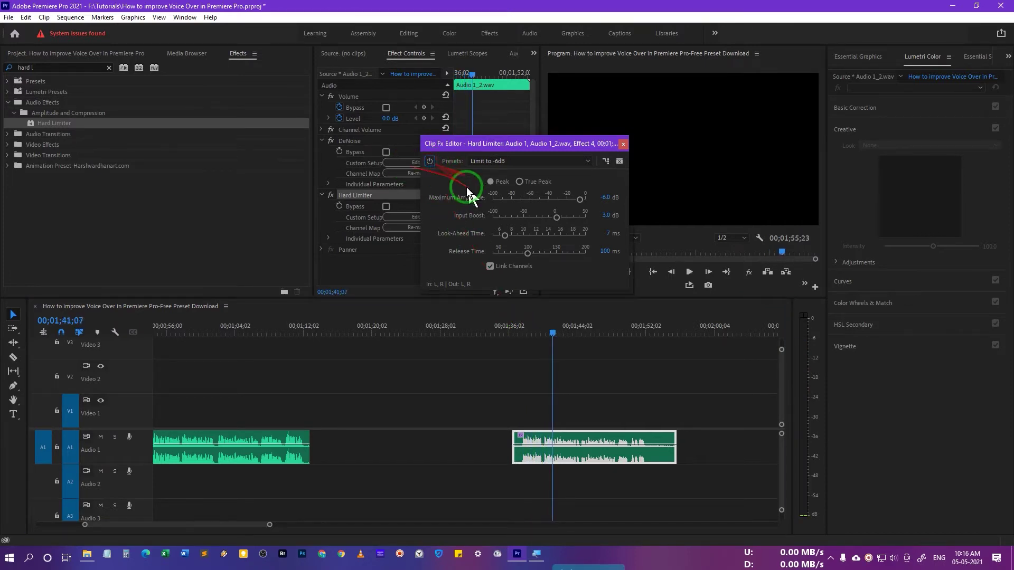
pyautogui.click(624, 144)
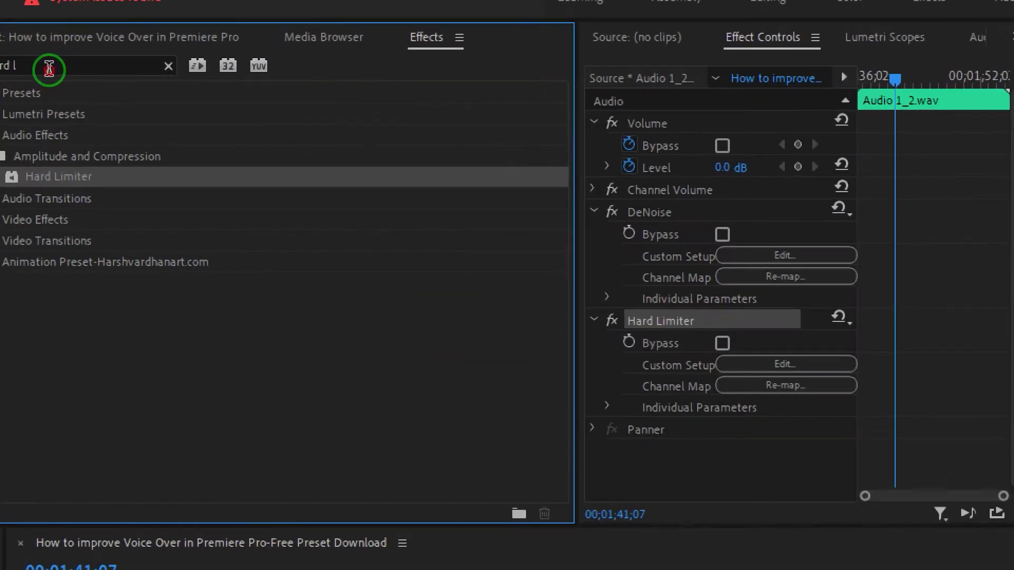
# Step: Search the effects for "multi" and apply the Multiband Compressor audio effect to the Audio 1_2.wav clip
pyautogui.click(49, 69)
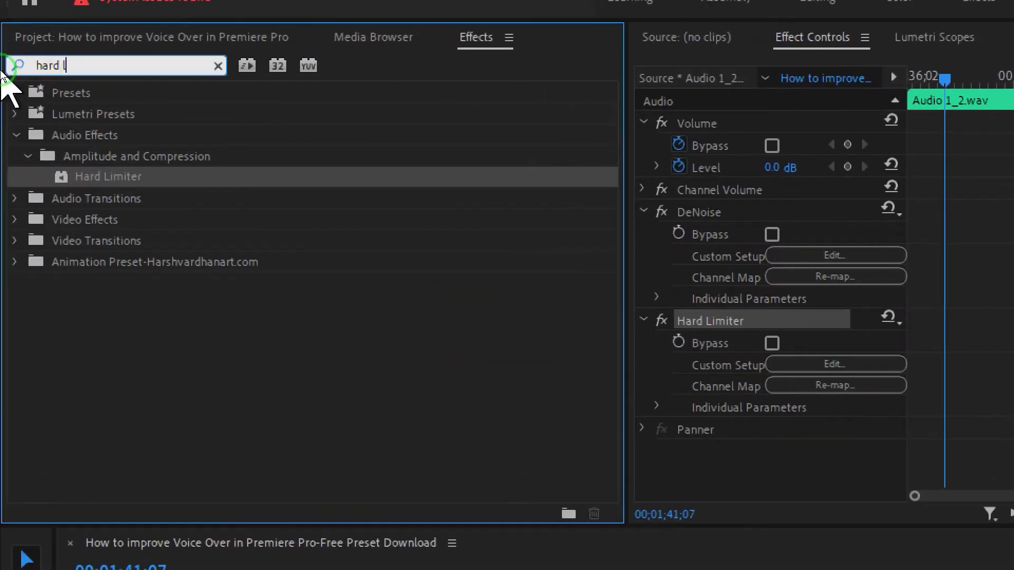
pyautogui.moveTo(8, 67); pyautogui.dragTo(69, 94)
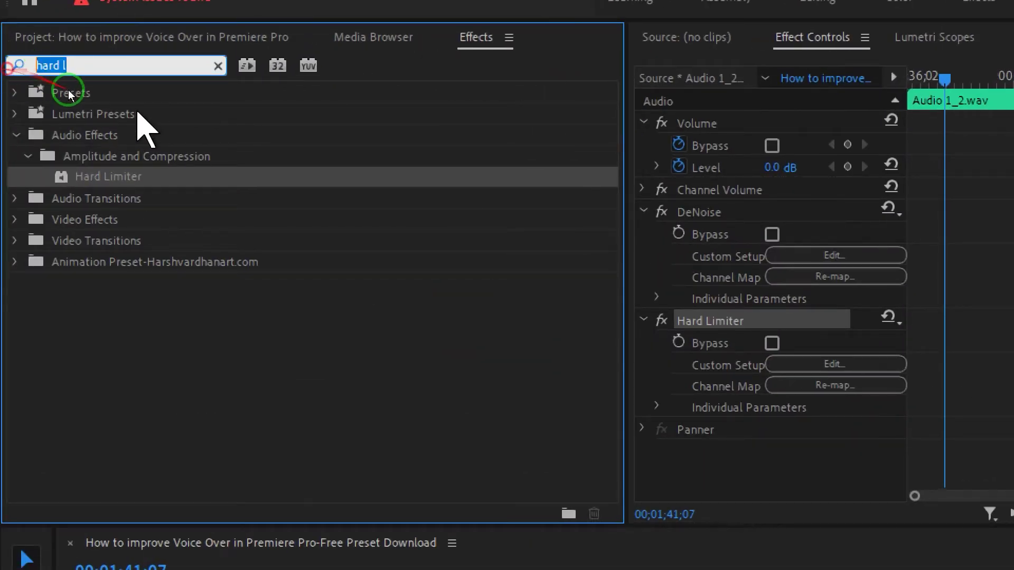
pyautogui.write('multi')
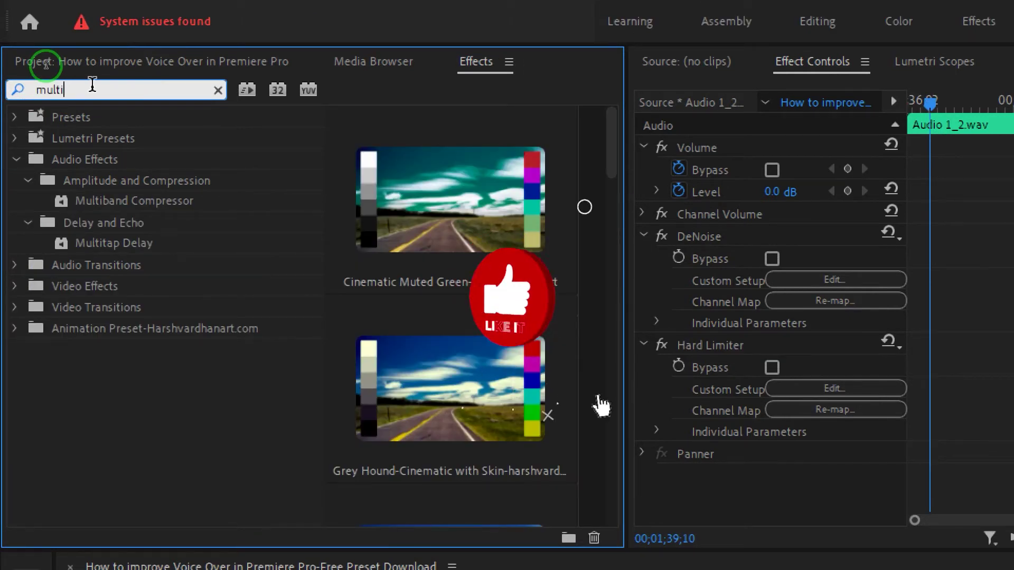
pyautogui.click(137, 182)
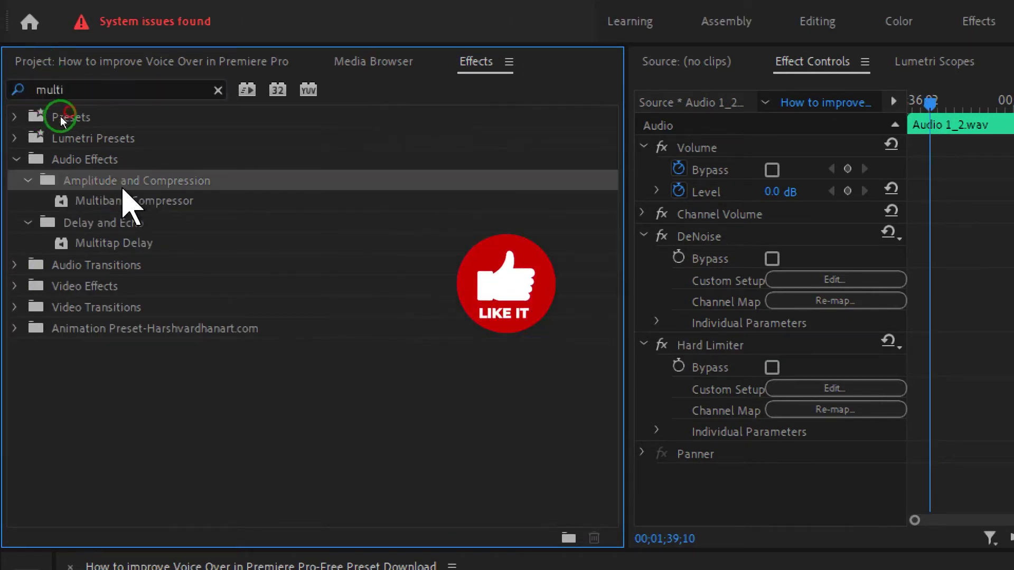
pyautogui.click(134, 202)
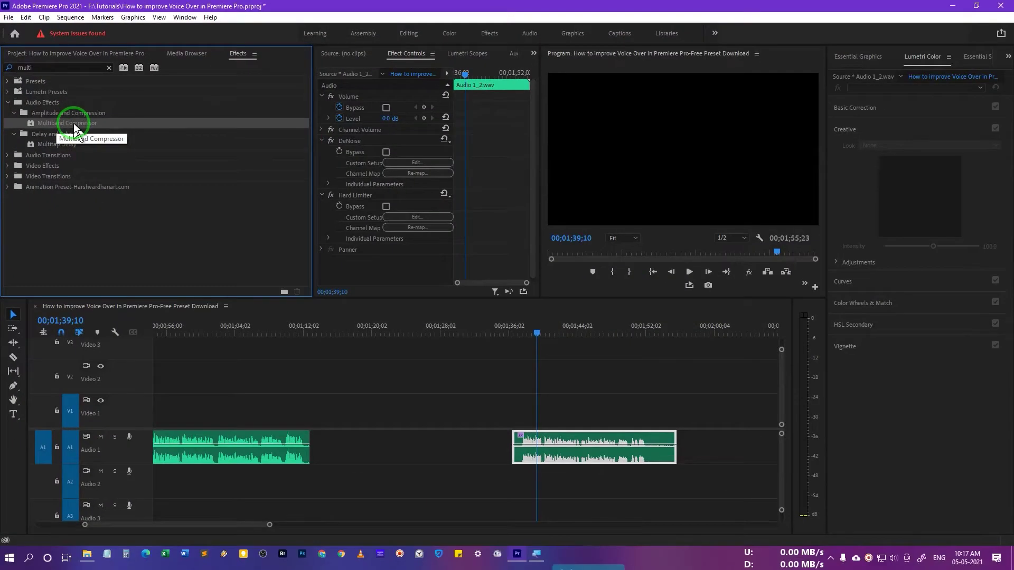
pyautogui.moveTo(150, 207); pyautogui.dragTo(569, 444)
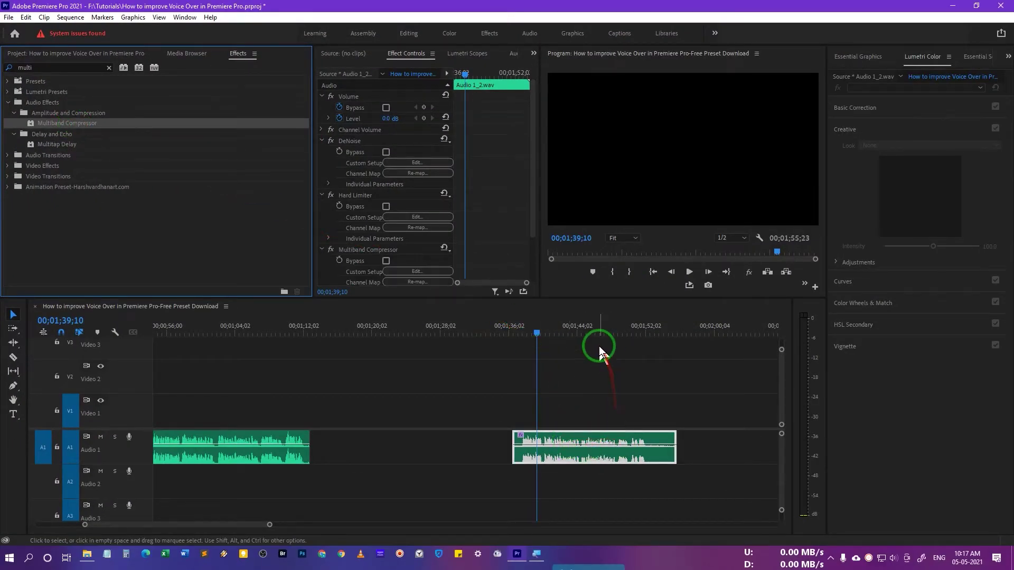
# Step: Open the Multiband Compressor custom setup and choose the Broadcast preset
pyautogui.moveTo(537, 208); pyautogui.dragTo(537, 256)
pyautogui.click(409, 119)
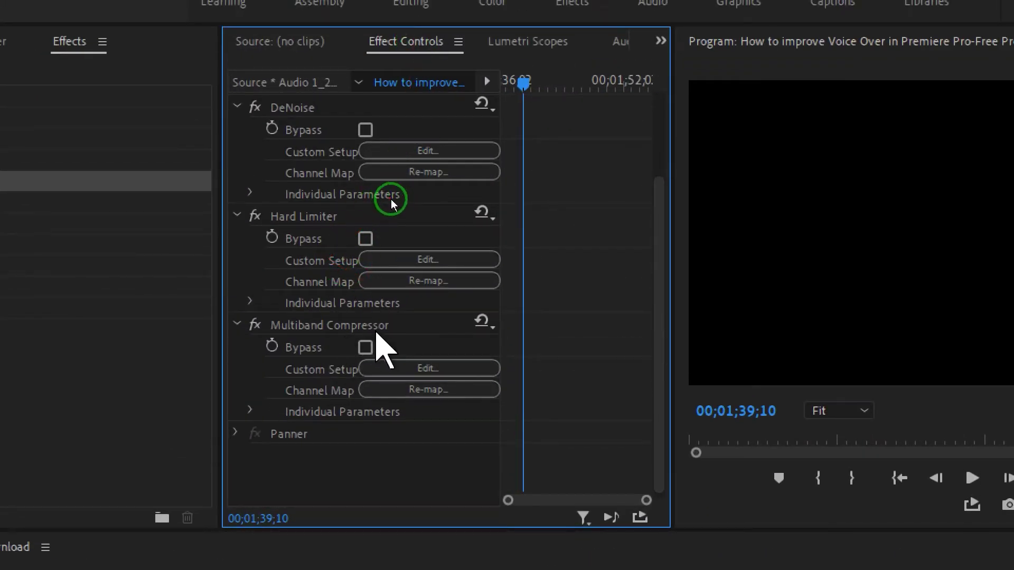
pyautogui.click(446, 368)
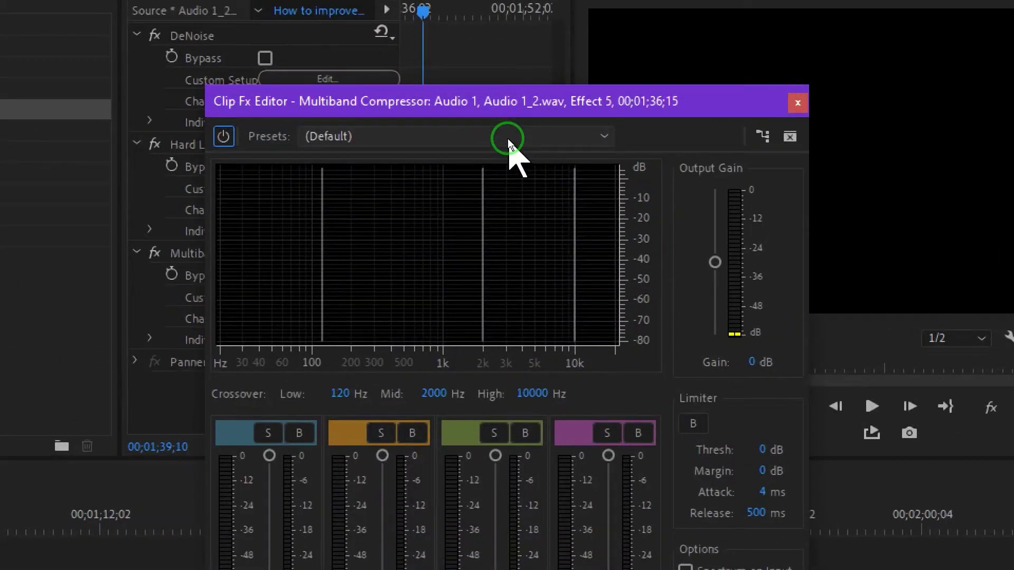
pyautogui.click(508, 138)
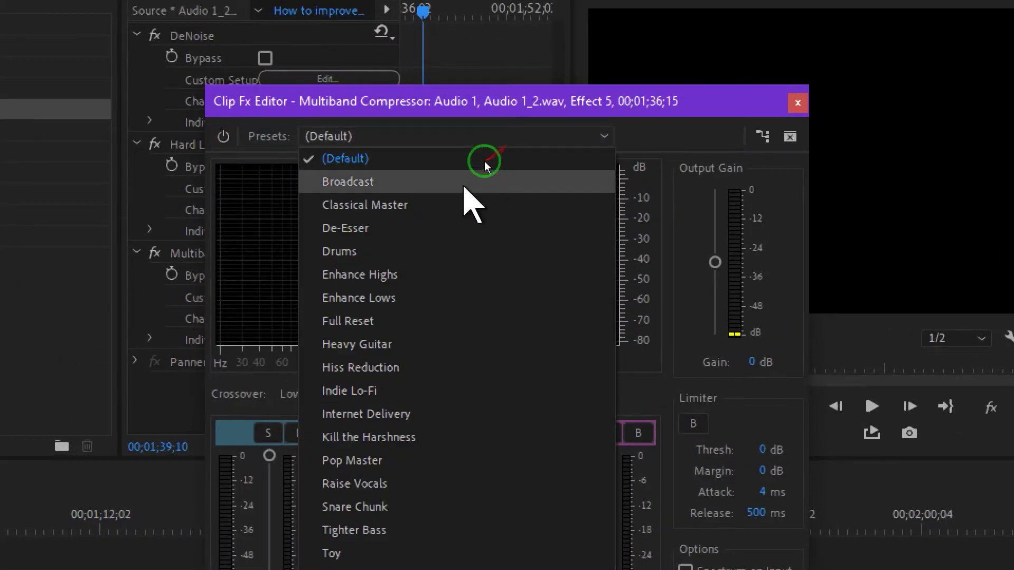
pyautogui.click(431, 186)
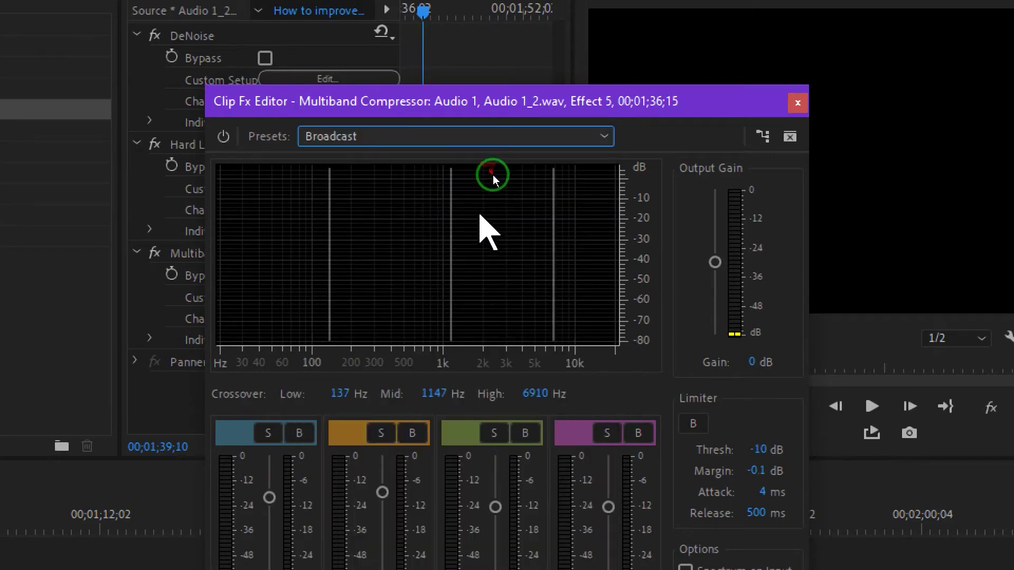
# Step: Move the Multiband Compressor editor clear of the timeline and play the clip from near its start, first with the compressor active and then bypassed
pyautogui.moveTo(550, 103); pyautogui.dragTo(607, 33)
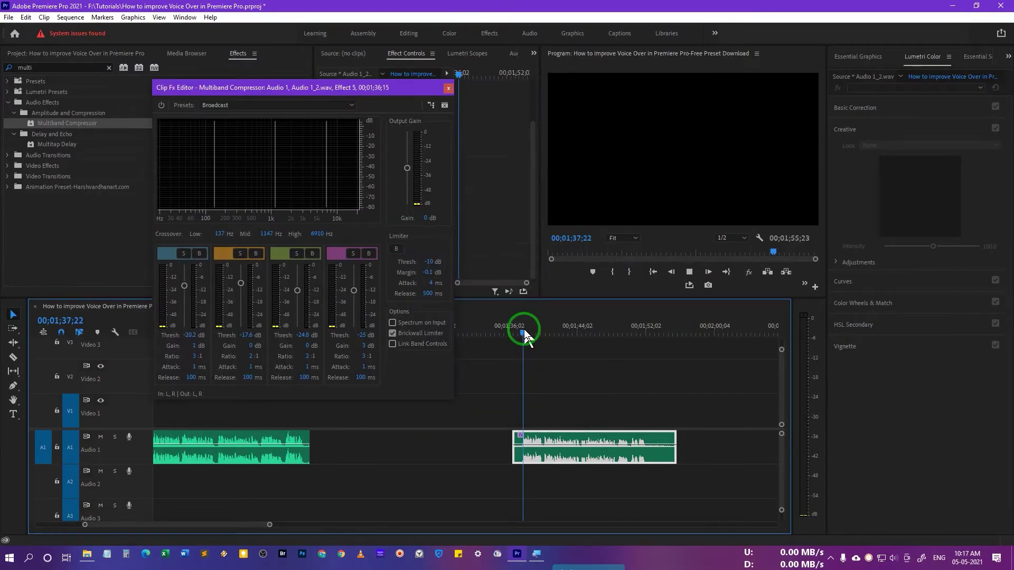
pyautogui.press('space')
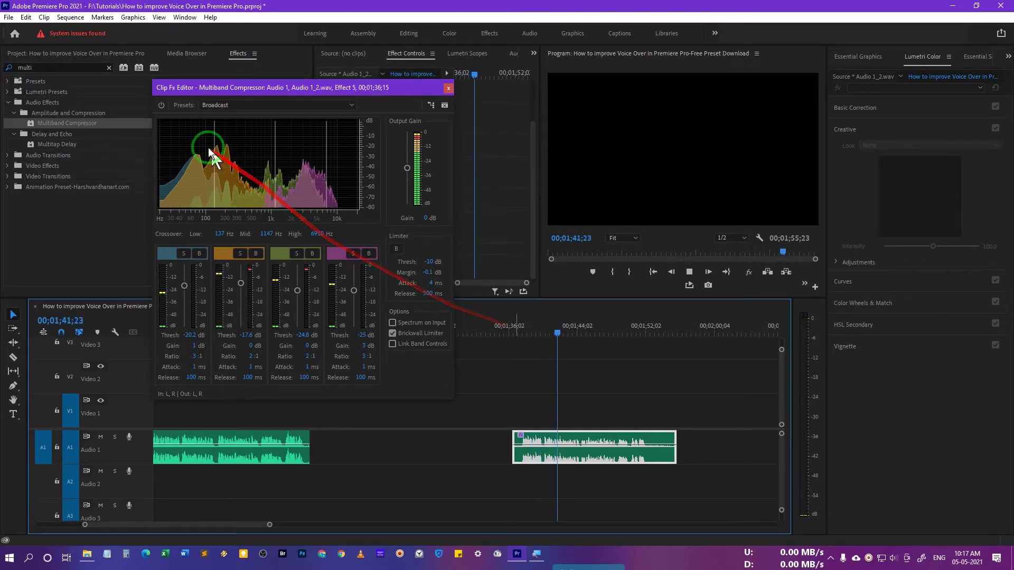
pyautogui.click(161, 106)
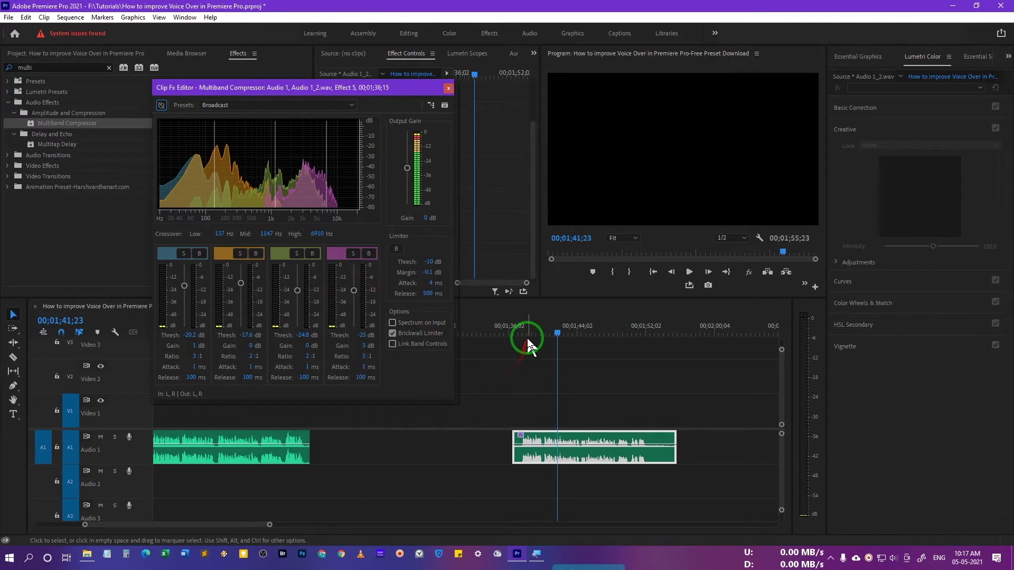
pyautogui.press('space')
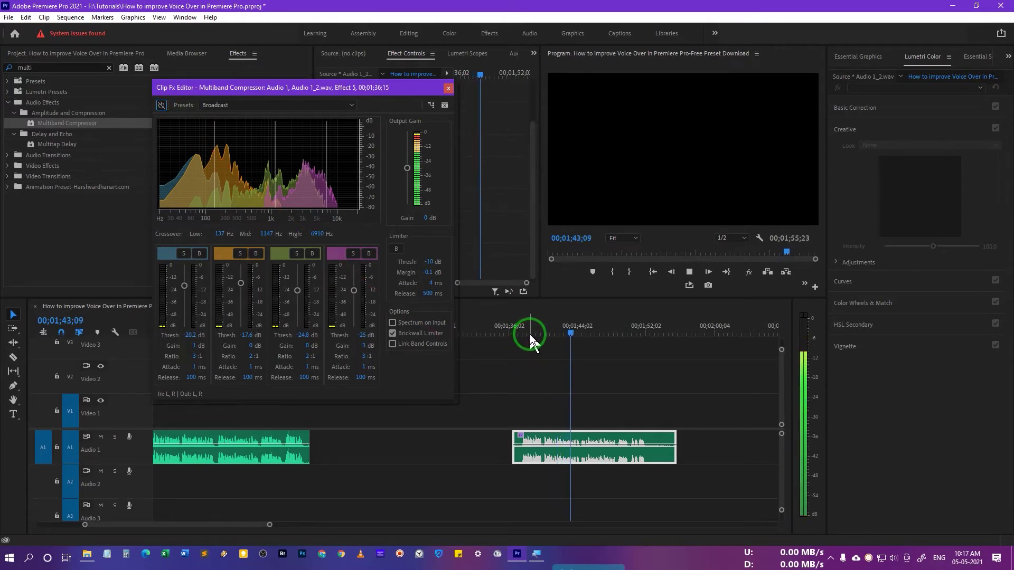
pyautogui.press('space')
# Step: Reactivate the Multiband Compressor, replay the clip with it on and close its editor
pyautogui.click(162, 105)
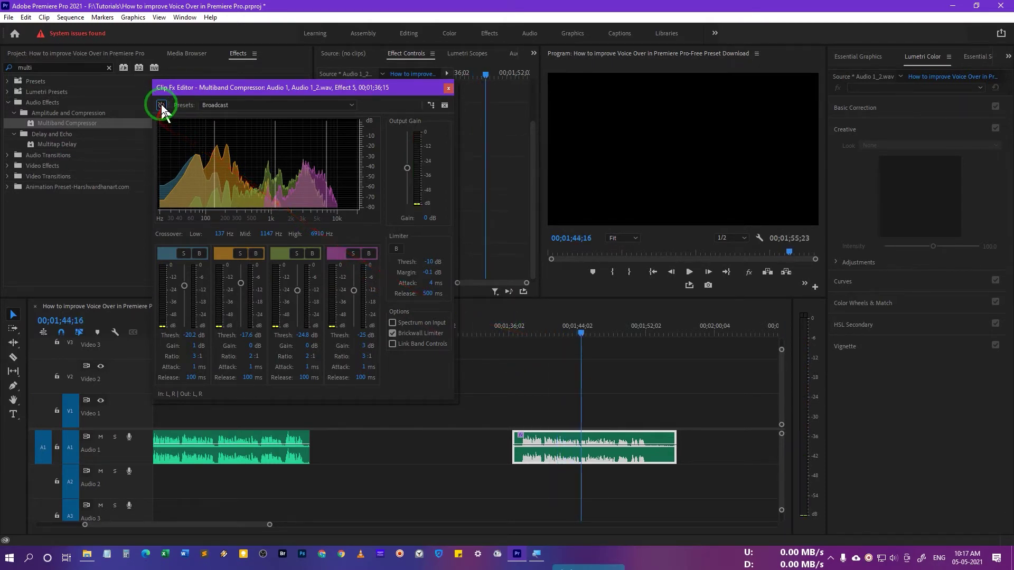
pyautogui.press('space')
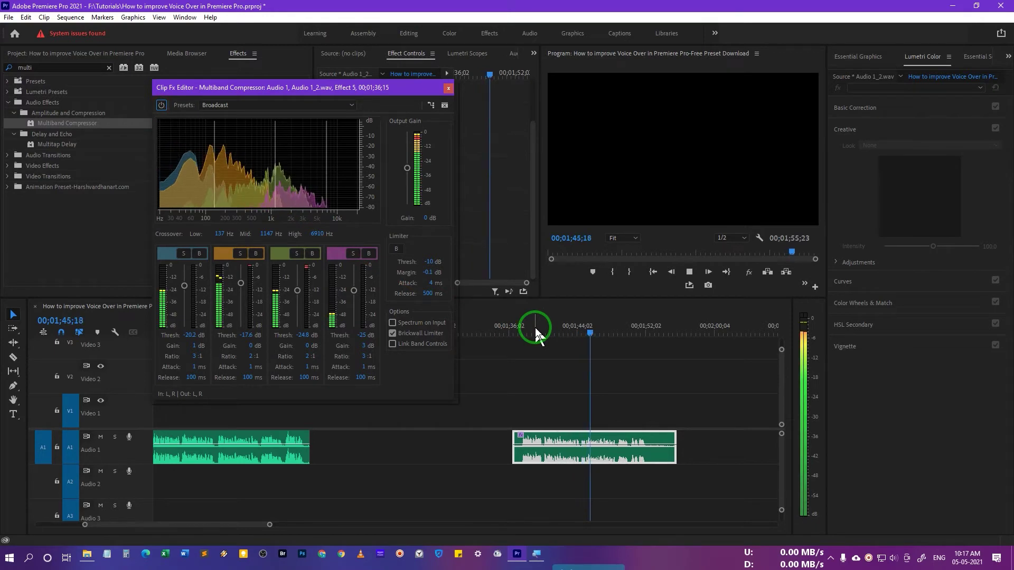
pyautogui.press('space')
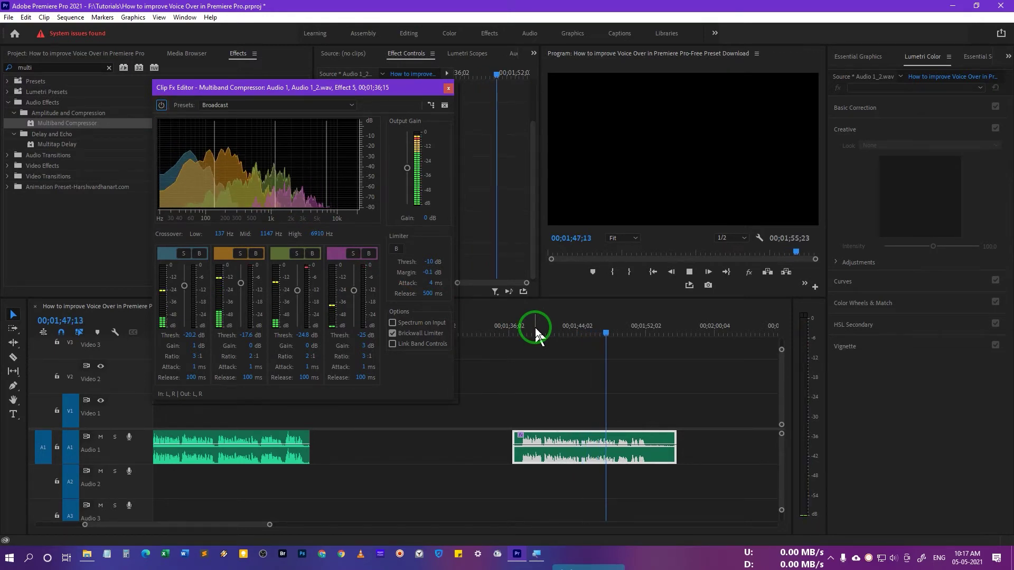
pyautogui.click(447, 88)
# Step: Search the effects for "par" and apply the Parametric Equalizer audio effect to the Audio 1_2.wav clip
pyautogui.click(49, 67)
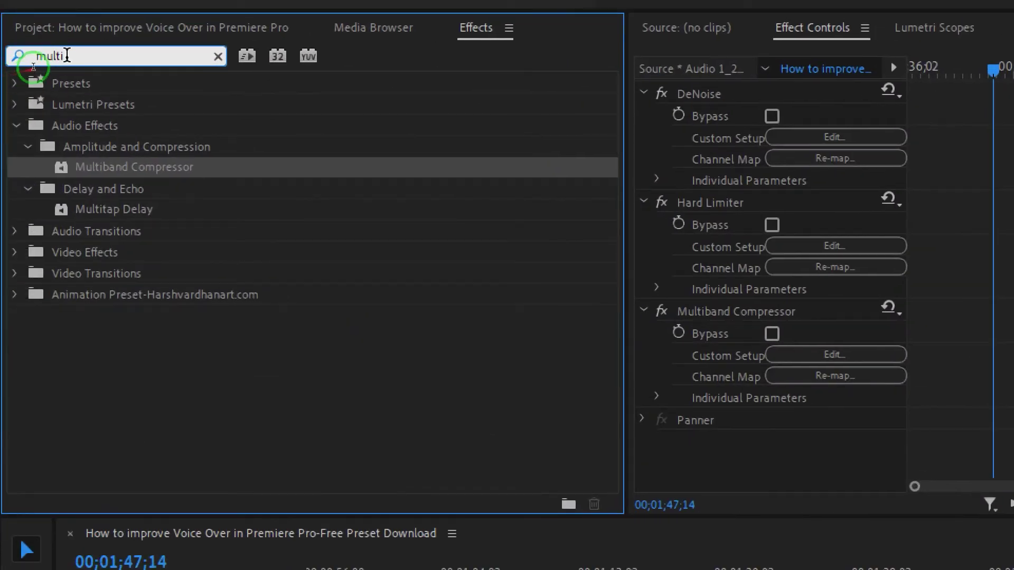
pyautogui.moveTo(33, 68); pyautogui.dragTo(6, 68)
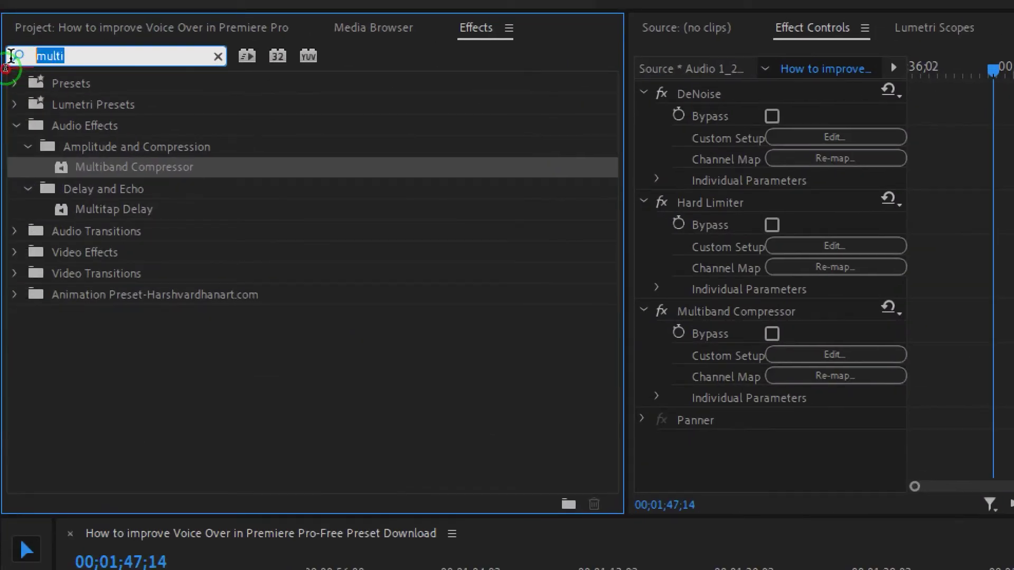
pyautogui.write('par')
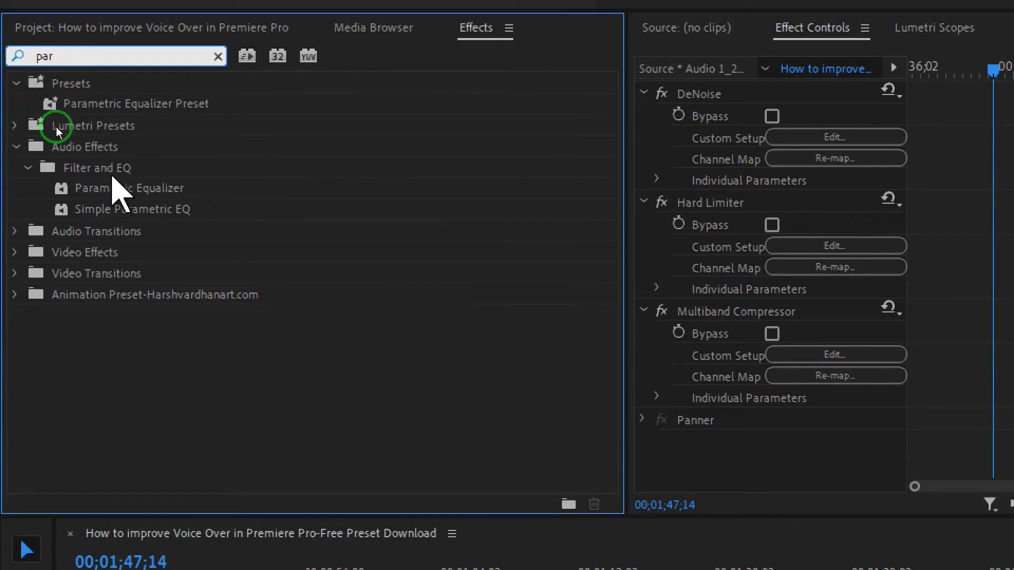
pyautogui.click(112, 187)
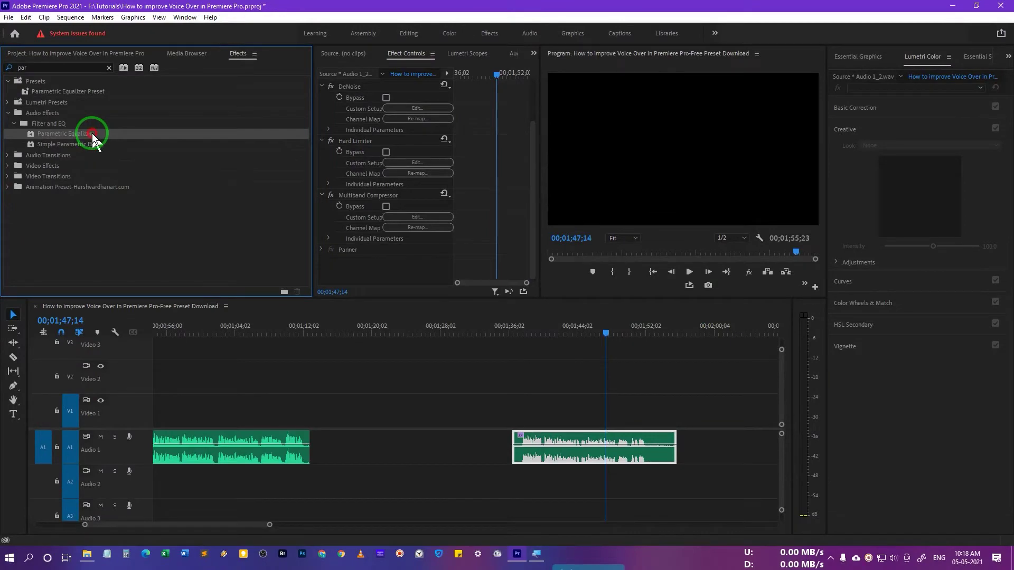
pyautogui.moveTo(160, 189); pyautogui.dragTo(557, 440)
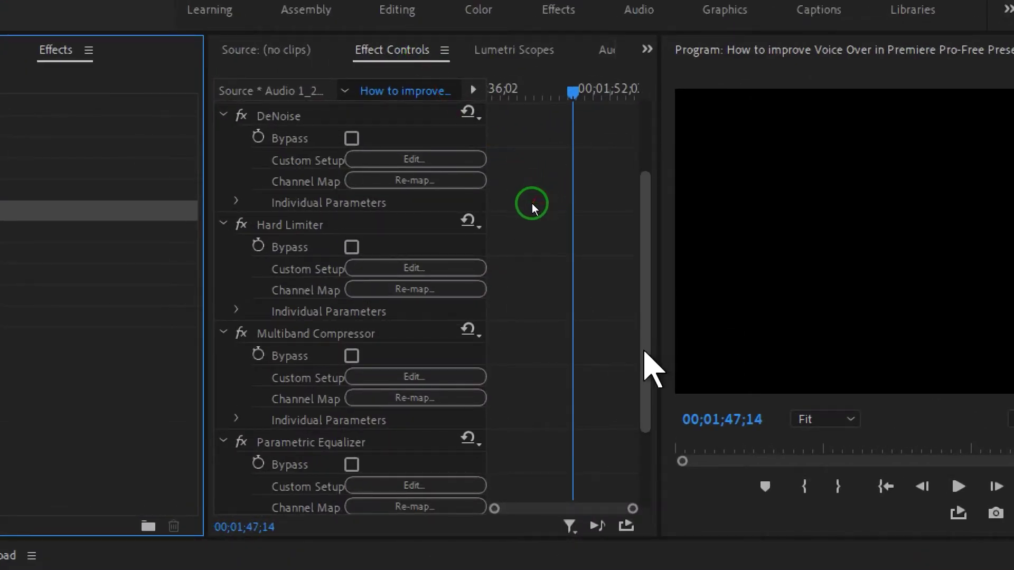
# Step: Open the Parametric Equalizer custom setup and choose the Vocal Enhancer preset
pyautogui.scroll(-5, 531, 204)
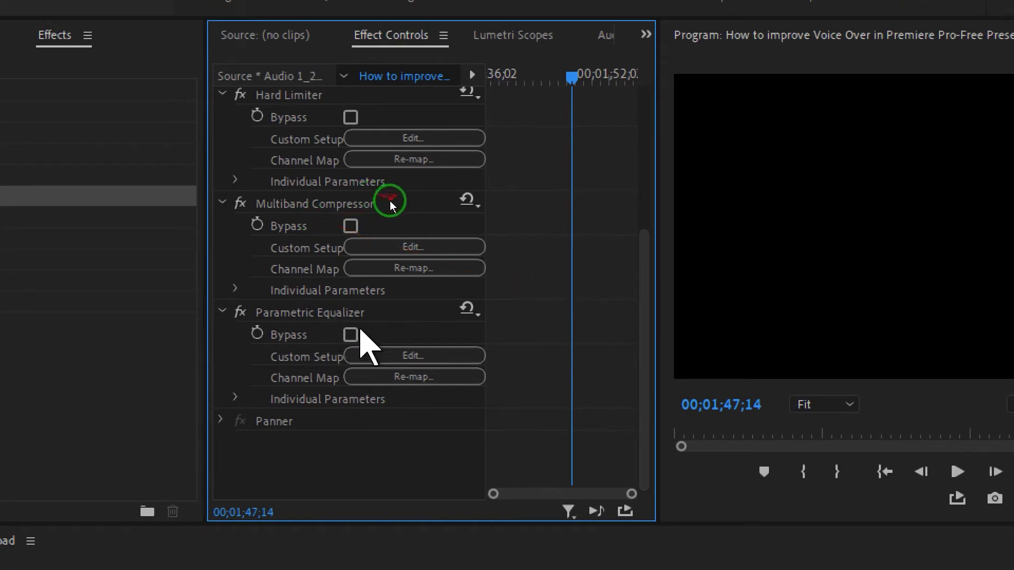
pyautogui.click(421, 355)
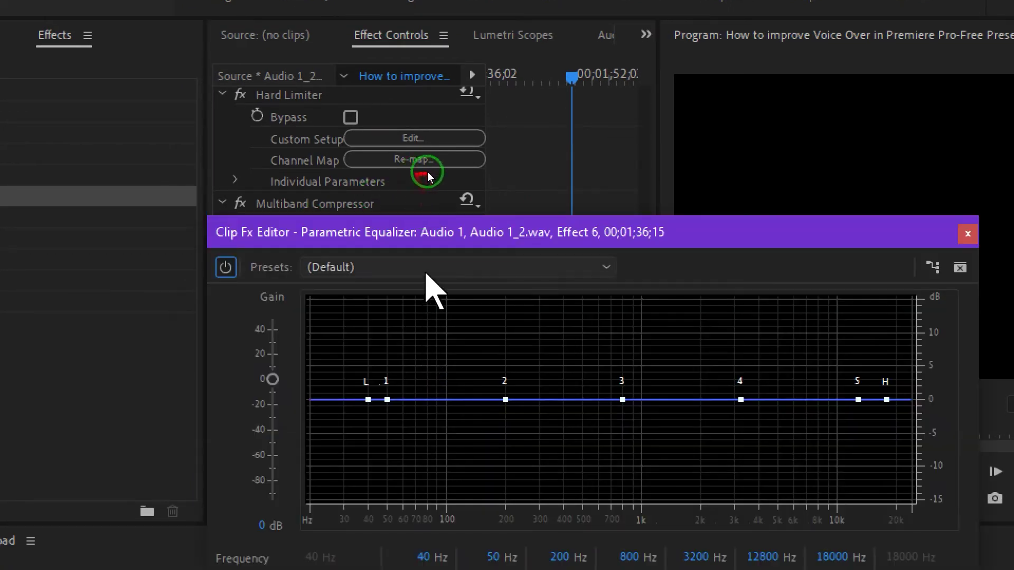
pyautogui.moveTo(602, 232); pyautogui.dragTo(541, 17)
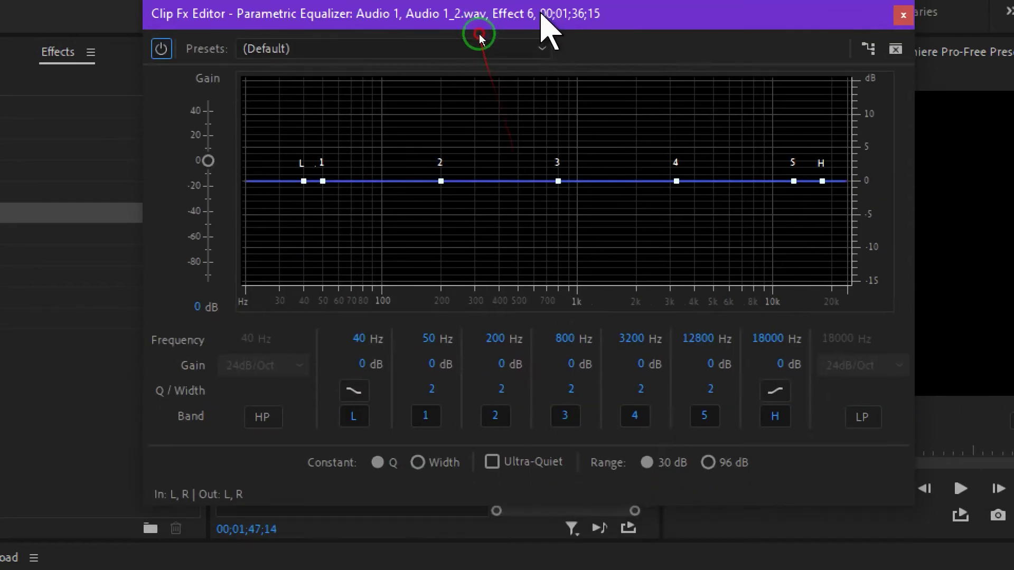
pyautogui.click(384, 52)
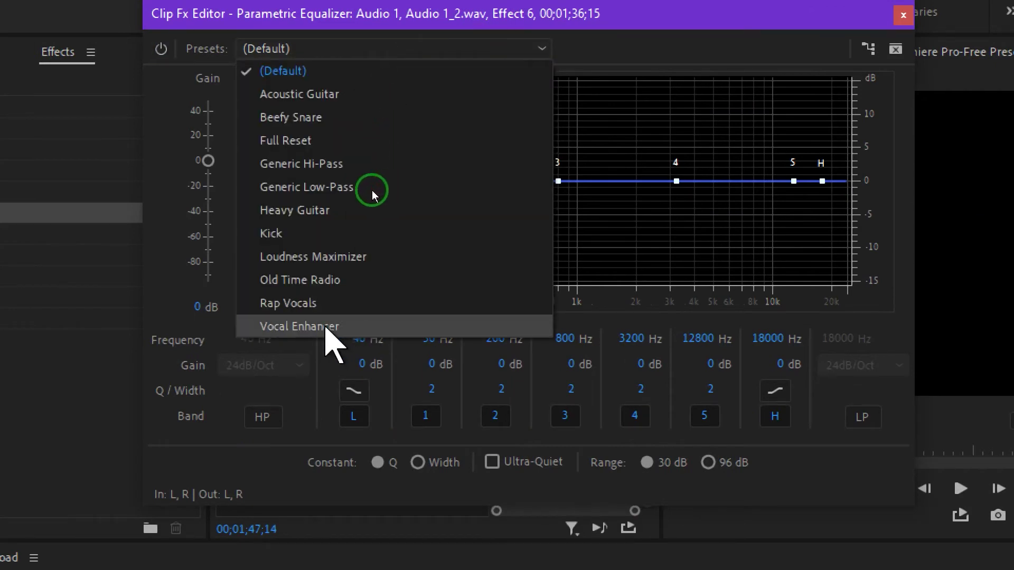
pyautogui.click(320, 327)
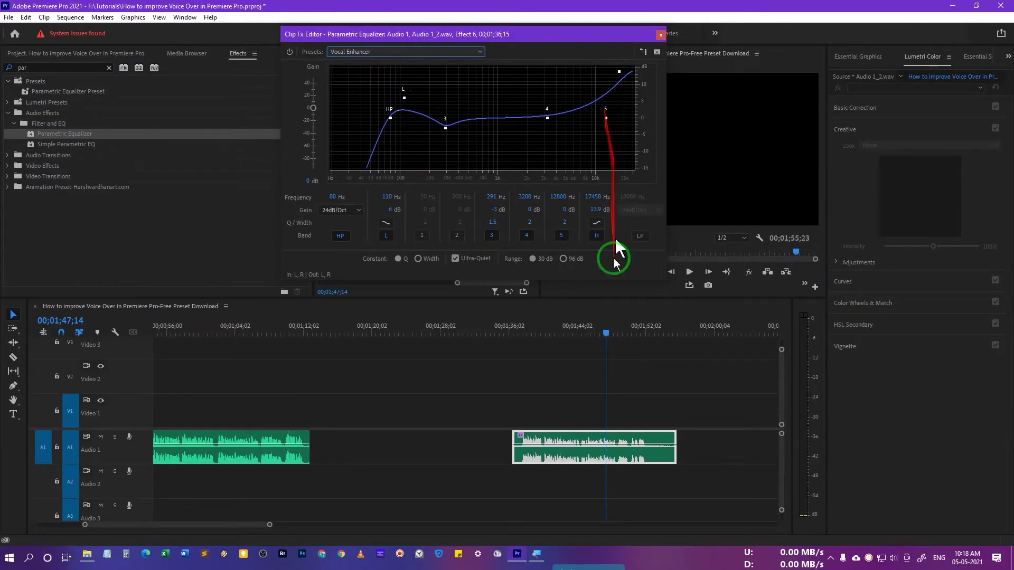
# Step: Compare the clip's start with the Parametric Equalizer active and bypassed, then reactivate the effect and close its editor
pyautogui.click(520, 329)
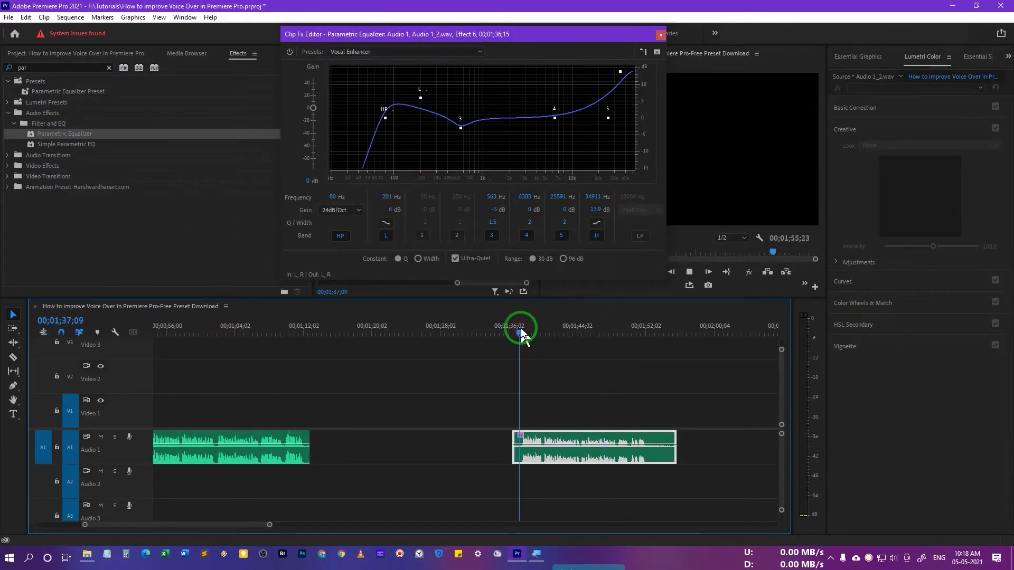
pyautogui.press('space')
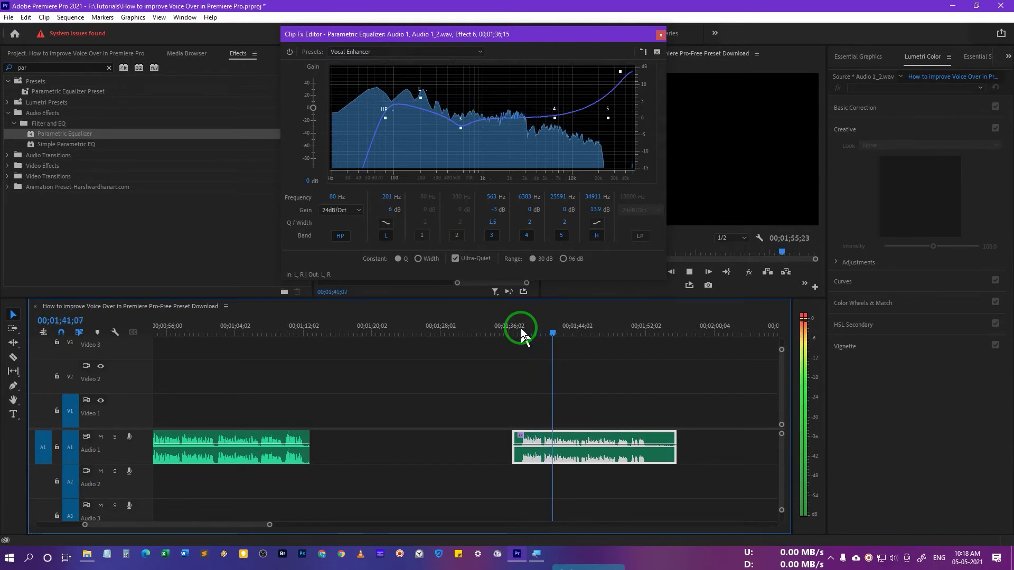
pyautogui.press('space')
pyautogui.click(290, 52)
pyautogui.click(520, 333)
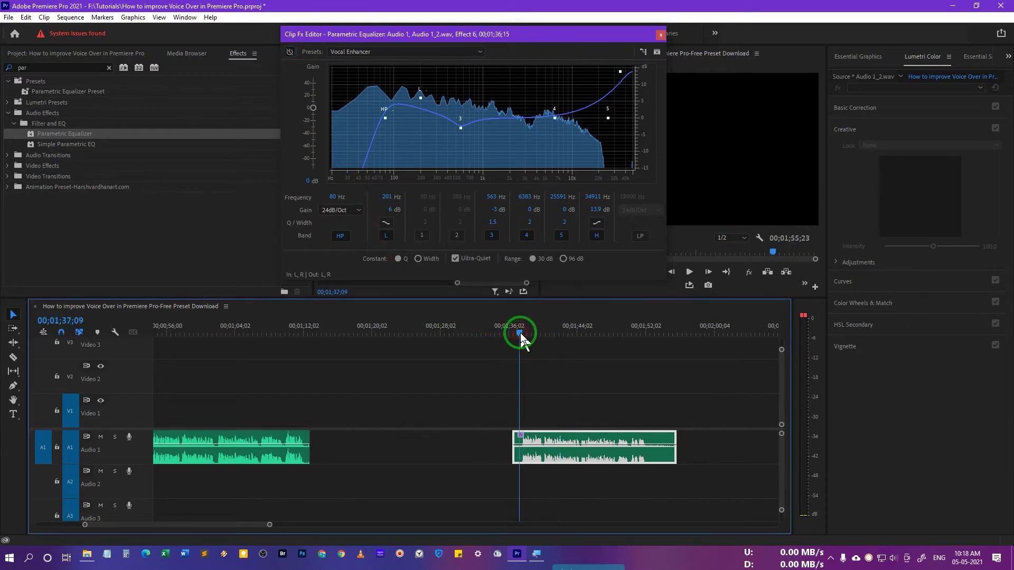
pyautogui.press('space')
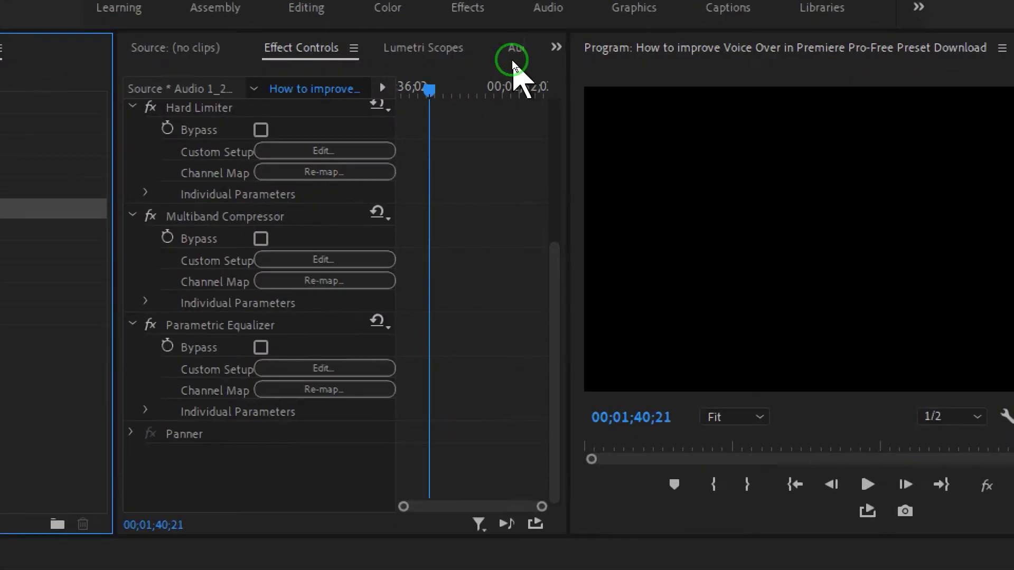
# Step: Show the Audio Track Mixer for the "How to improve Voice Over in Premiere Pro-Free Preset Download" sequence and save the project
pyautogui.click(512, 57)
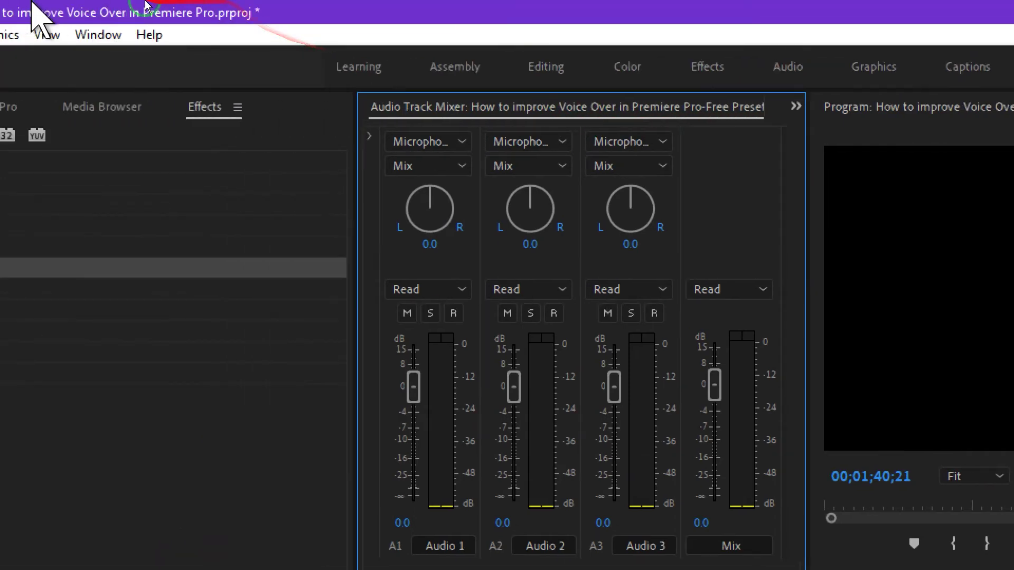
pyautogui.click(98, 35)
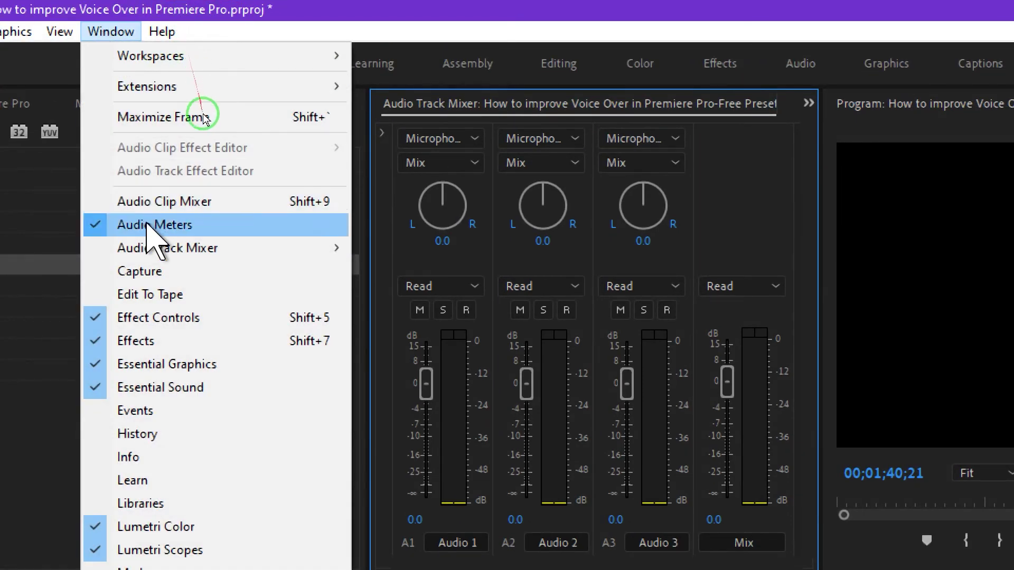
pyautogui.moveTo(163, 249)
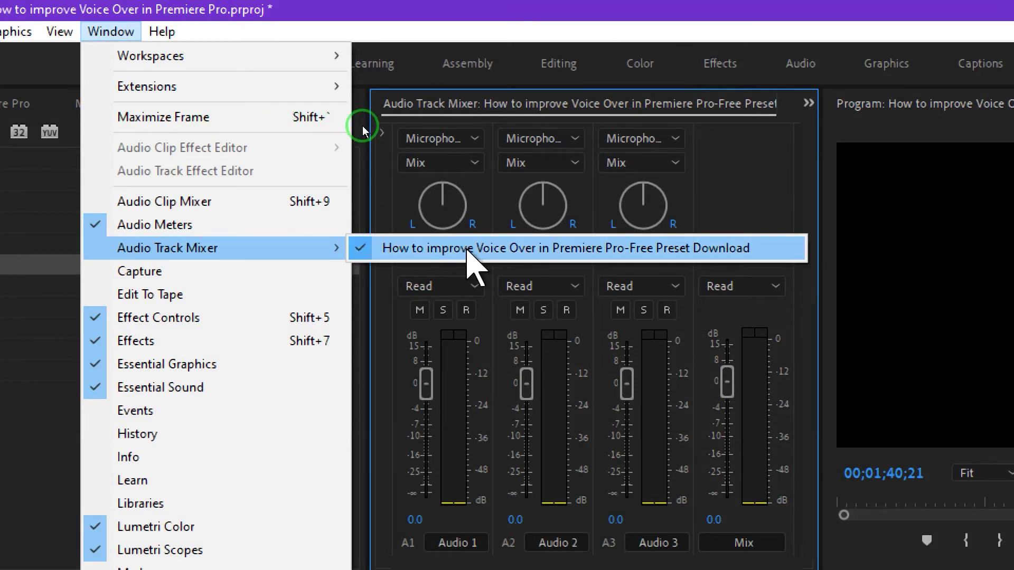
pyautogui.click(467, 249)
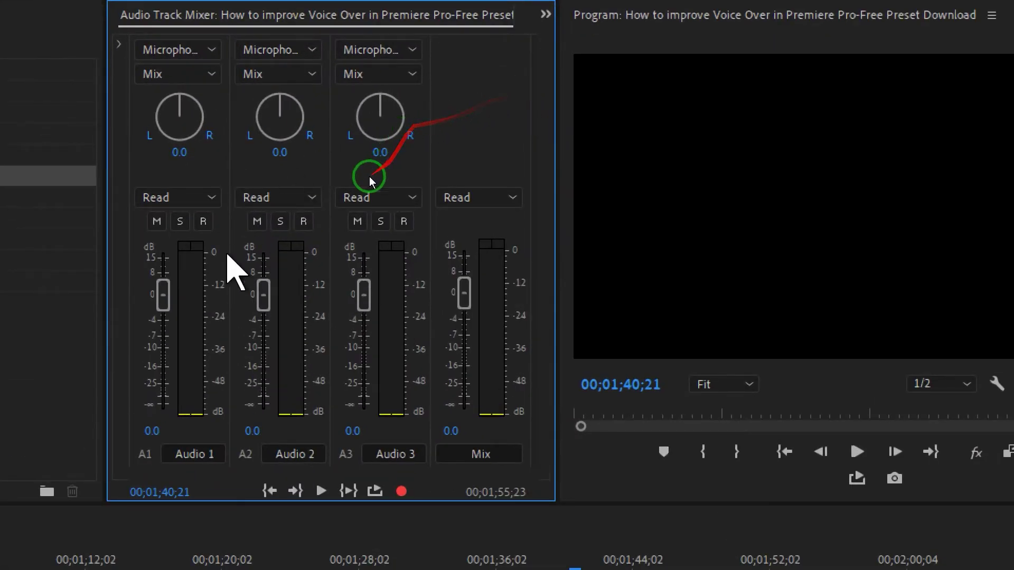
pyautogui.hotkey('ctrl', 's')
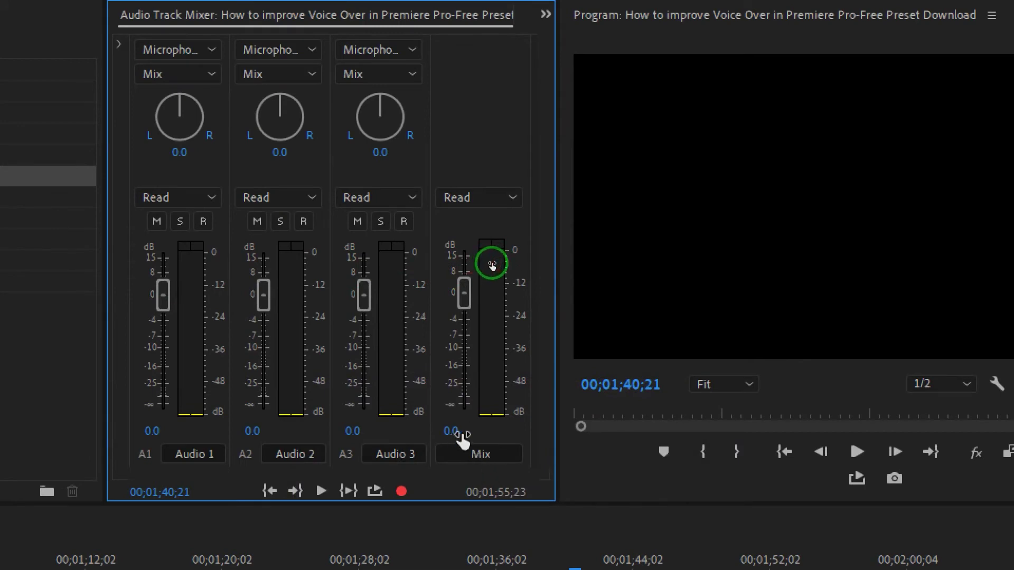
# Step: Set the Mix track's volume to -3 dB in the Audio Track Mixer
pyautogui.click(452, 432)
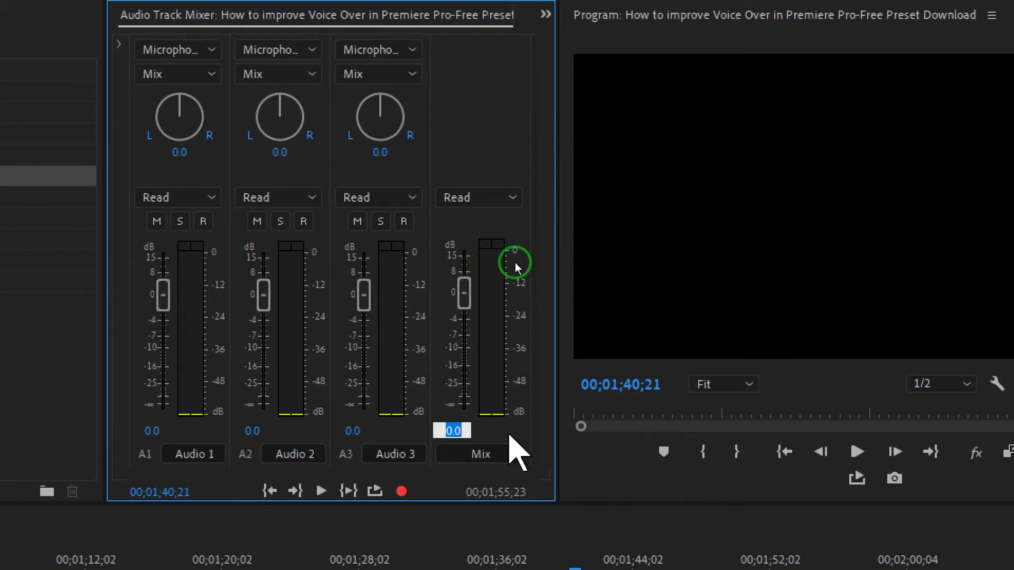
pyautogui.write('-3')
pyautogui.press('Return')
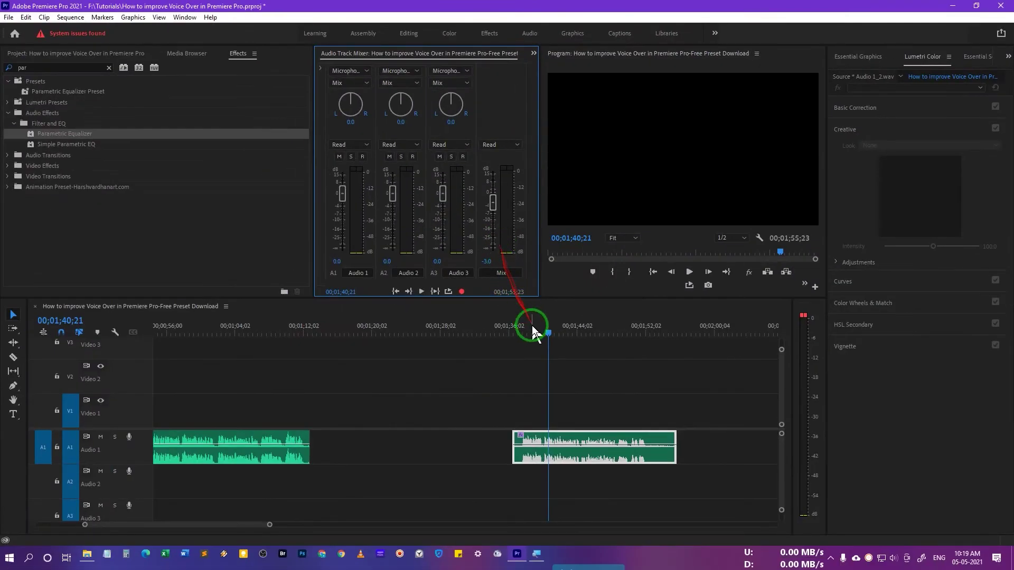
# Step: Play the clip from near its start to check the track and mix levels, then stop playback
pyautogui.click(524, 560)
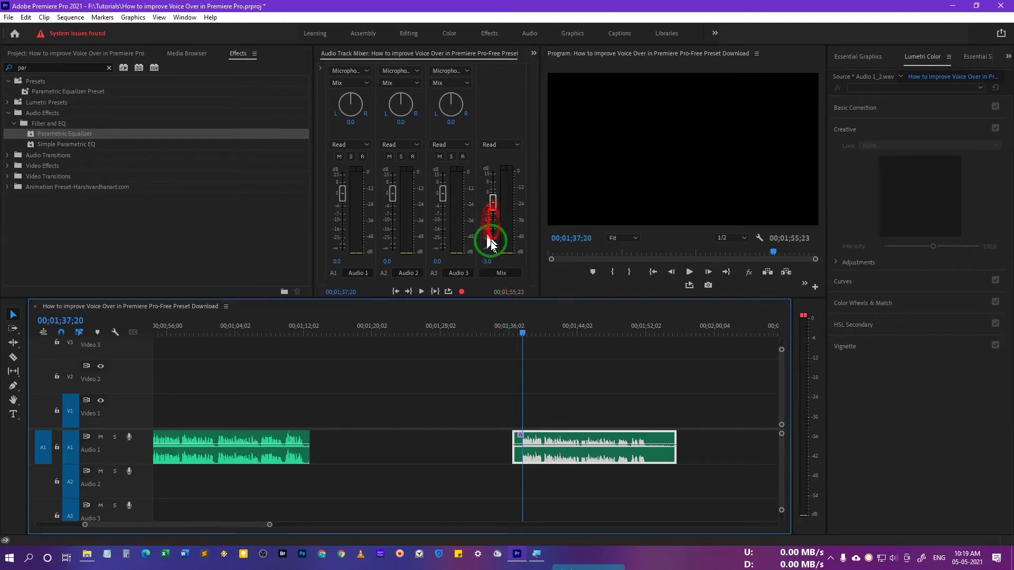
pyautogui.press('space')
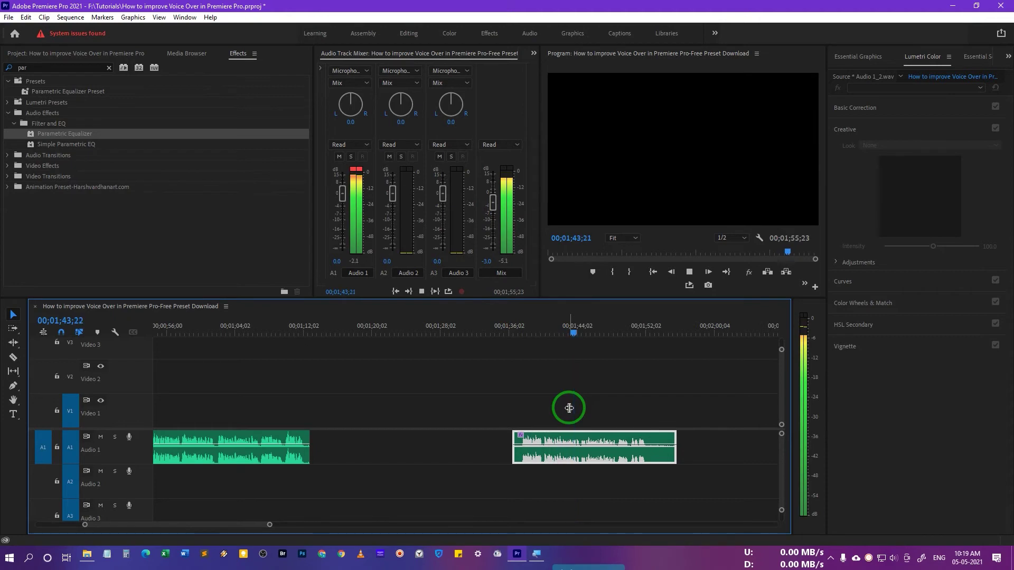
pyautogui.press('space')
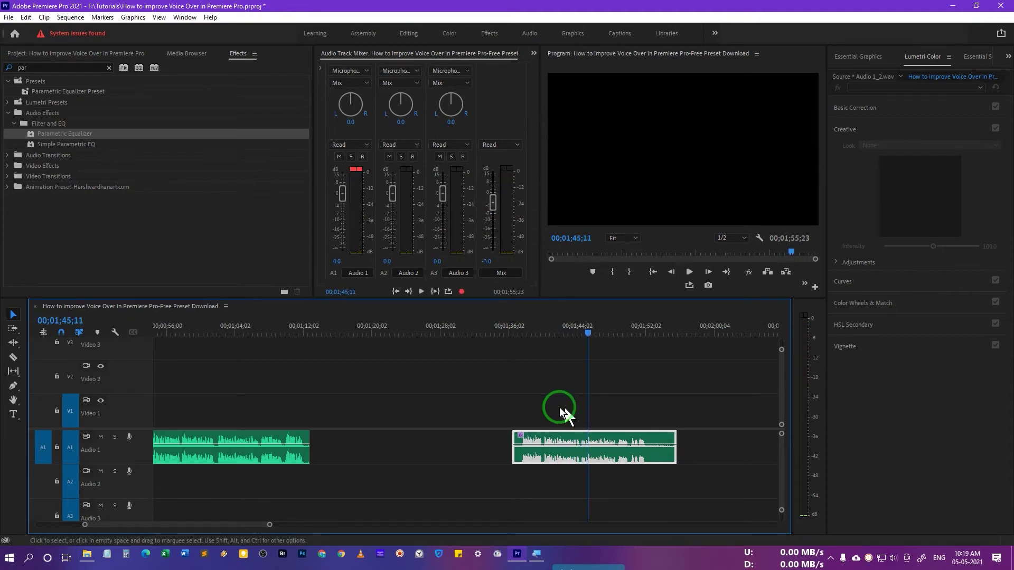
# Step: Show the effect controls of Audio 1_2.wav and collapse the DeNoise, Hard Limiter, Multiband Compressor and Parametric Equalizer settings
pyautogui.click(533, 53)
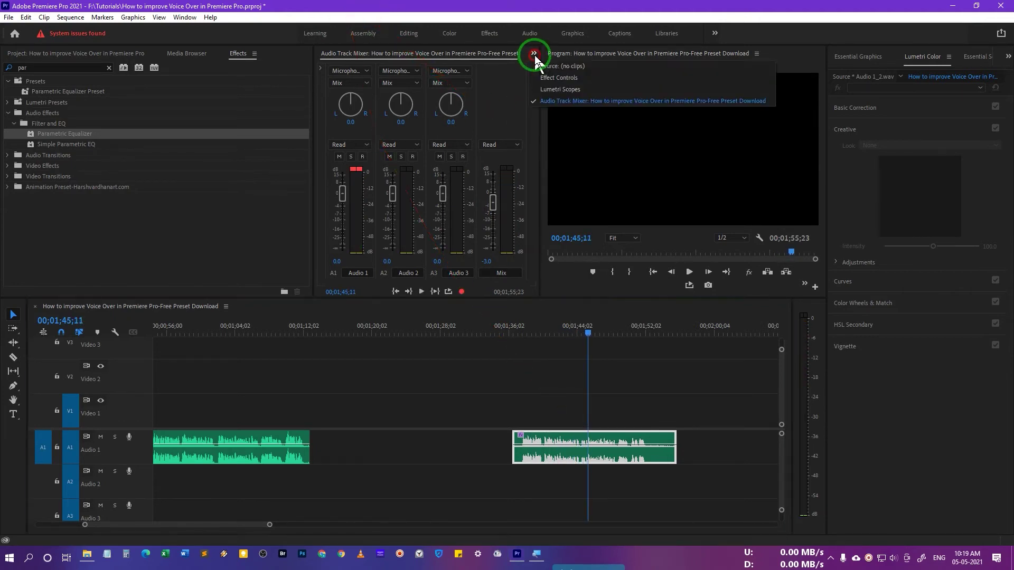
pyautogui.click(545, 81)
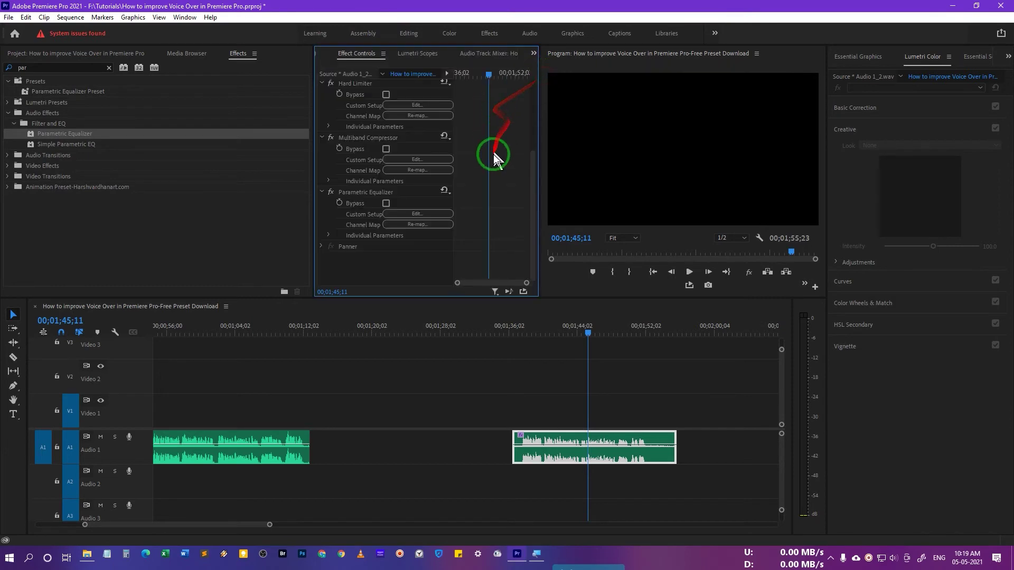
pyautogui.moveTo(531, 174); pyautogui.dragTo(532, 90)
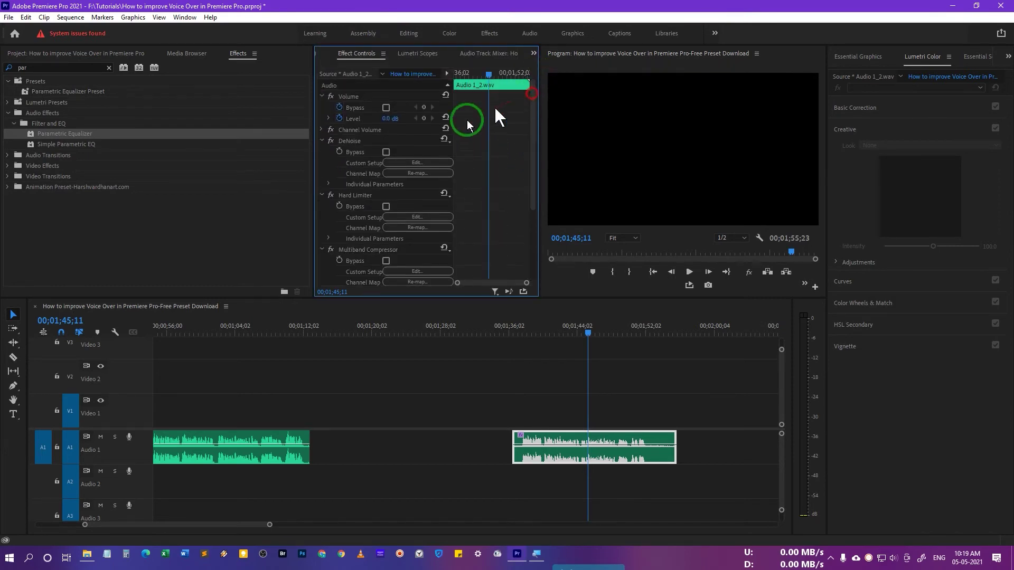
pyautogui.click(321, 141)
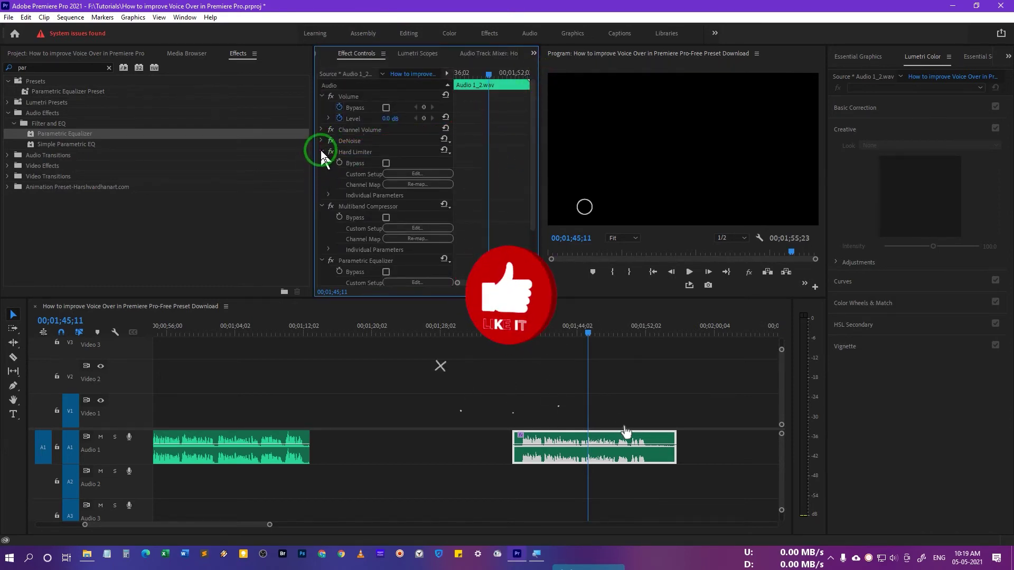
pyautogui.click(321, 153)
pyautogui.click(321, 163)
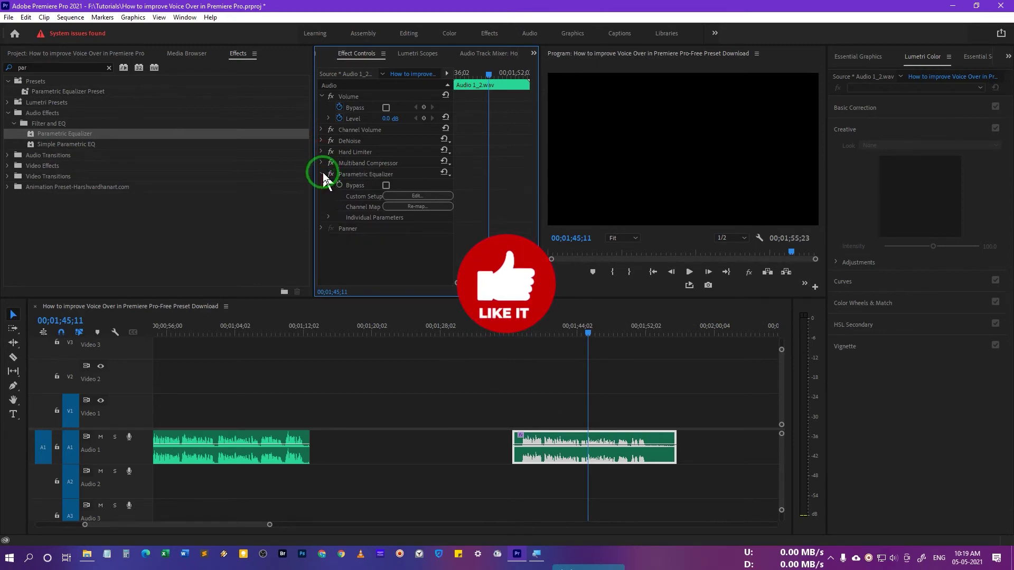
pyautogui.click(321, 175)
# Step: Disable DeNoise, Hard Limiter, Multiband Compressor and Parametric Equalizer, and play the clip from near its start to hear the original voice
pyautogui.click(330, 174)
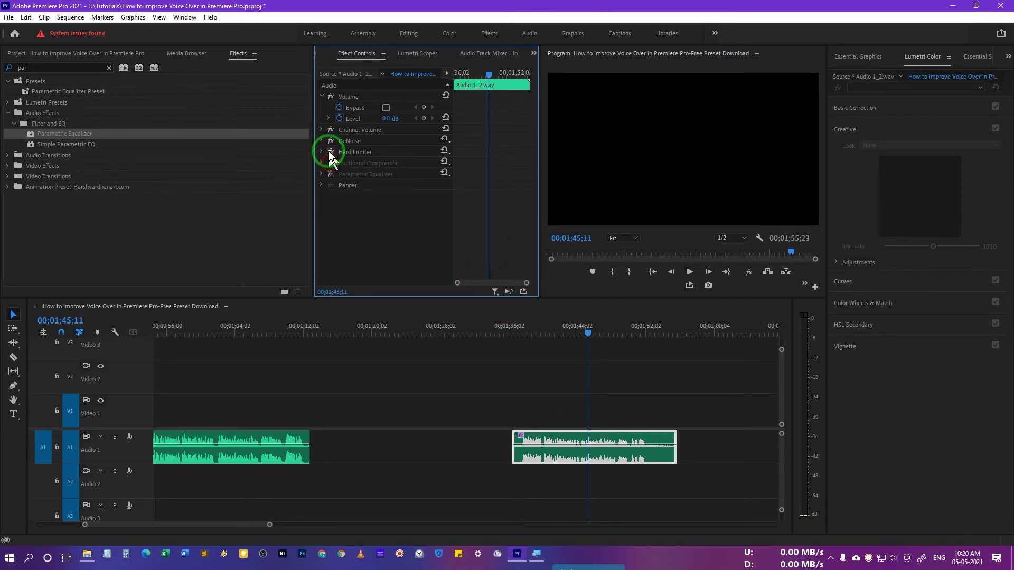
pyautogui.click(330, 140)
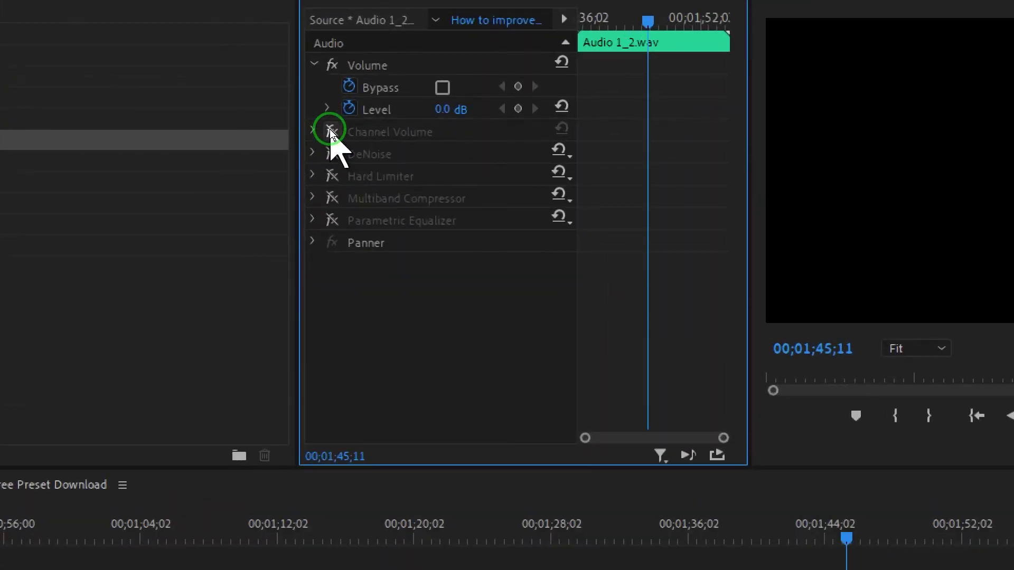
pyautogui.click(330, 130)
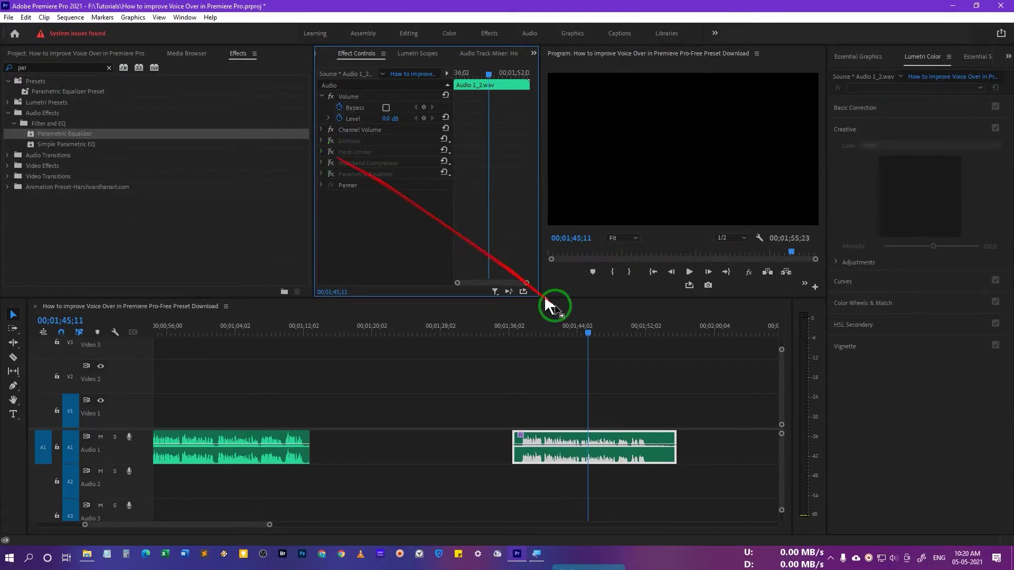
pyautogui.click(703, 535)
pyautogui.press('space')
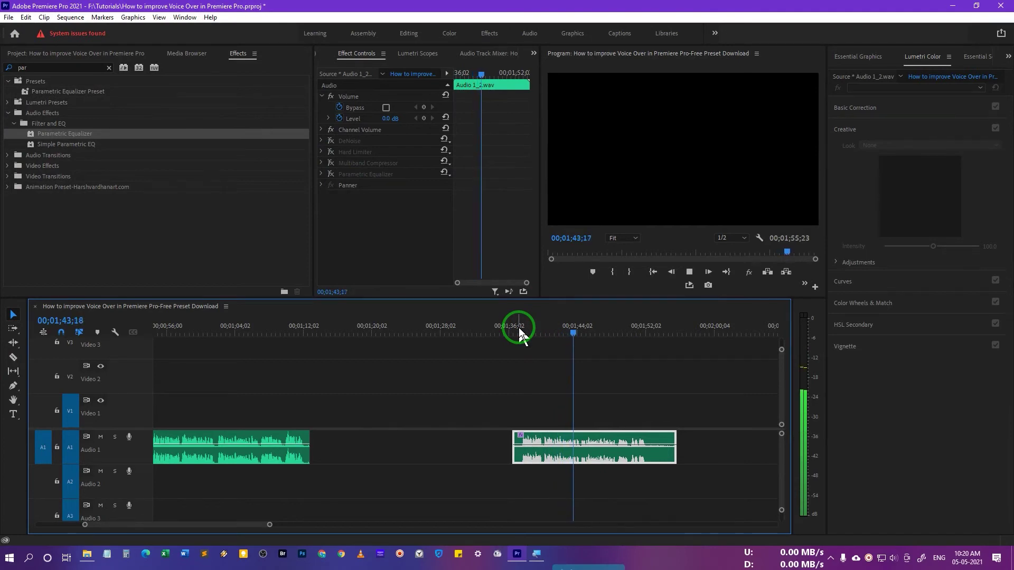
pyautogui.press('space')
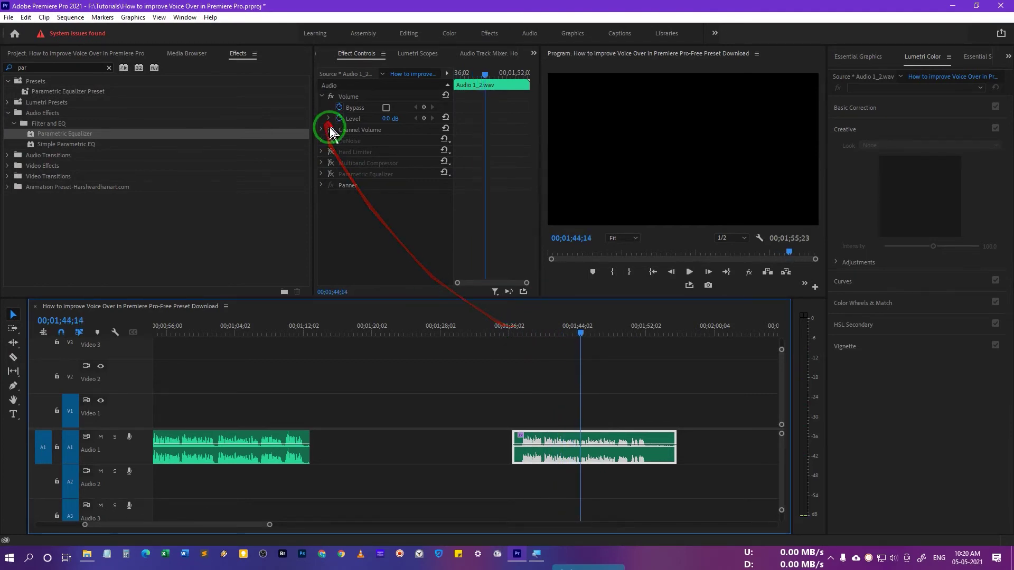
# Step: Re-enable the clip's DeNoise, Hard Limiter, Multiband Compressor and Parametric Equalizer, and replay it from near its start for comparison
pyautogui.click(331, 141)
pyautogui.click(332, 153)
pyautogui.click(330, 164)
pyautogui.click(330, 175)
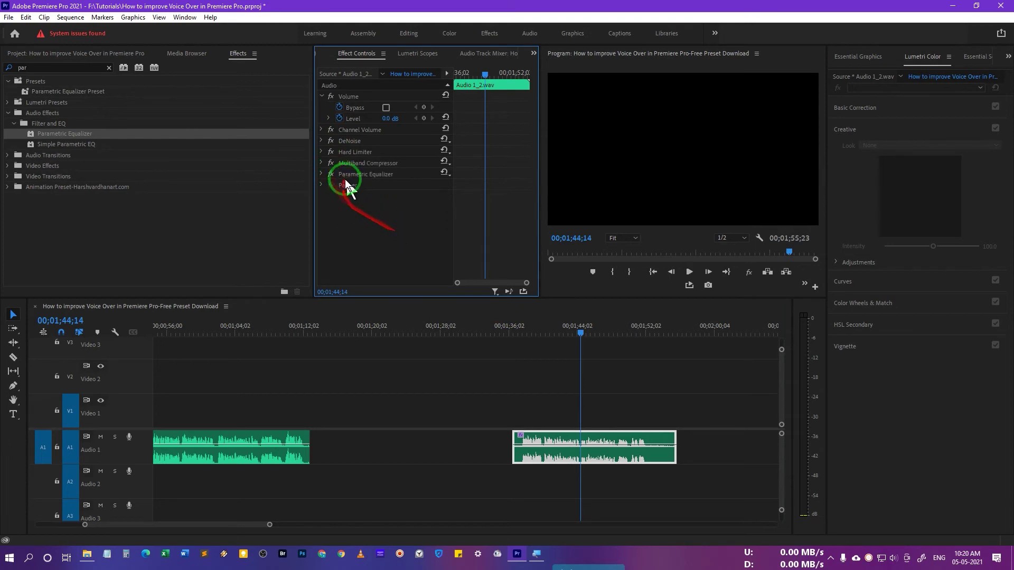
pyautogui.click(519, 330)
pyautogui.press('space')
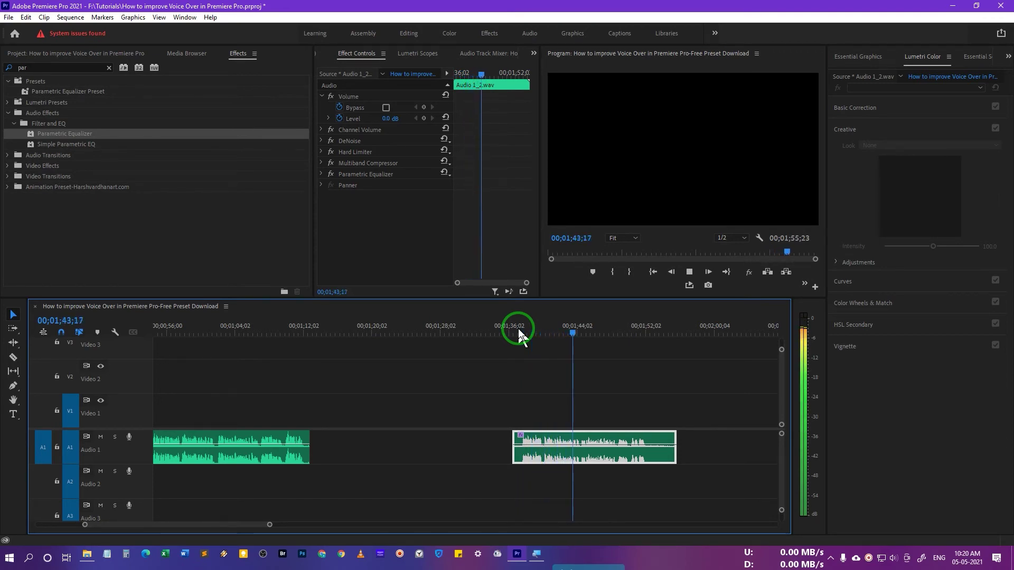
pyautogui.press('space')
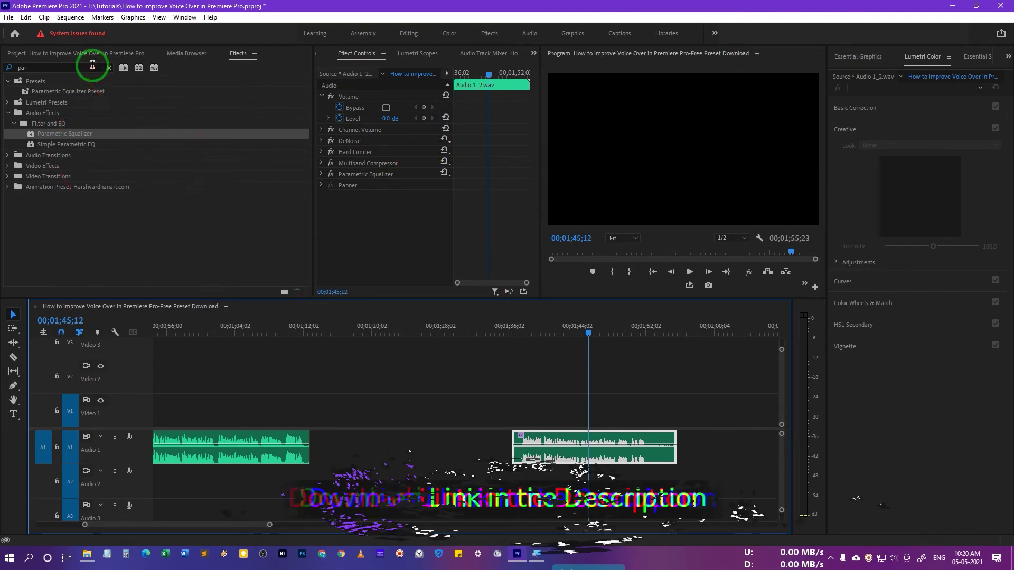
# Step: Clear the effects search and import the preset file Best Voice-Harshvardhanart.com.prfpset into the Presets bin
pyautogui.click(110, 69)
pyautogui.click(217, 96)
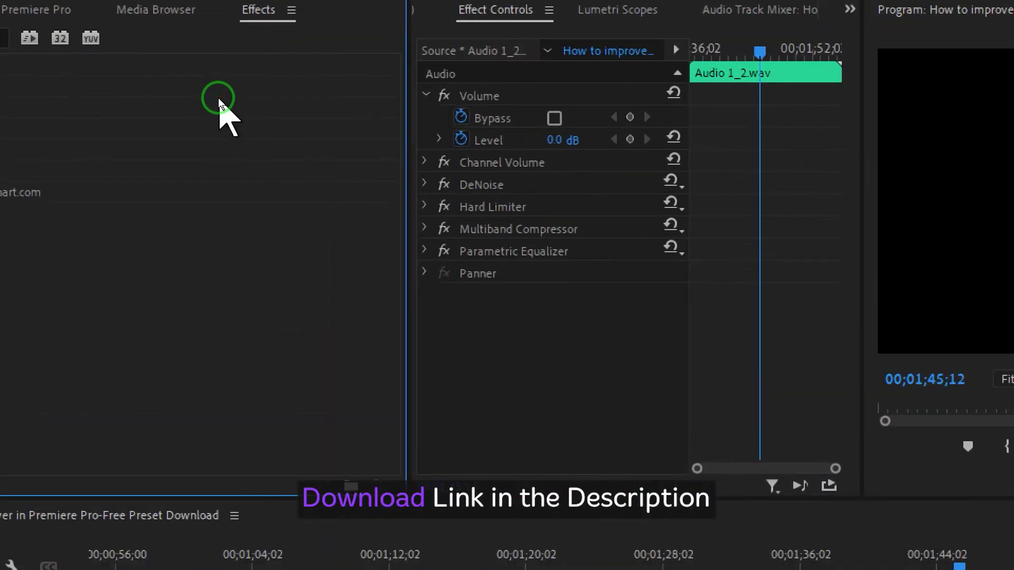
pyautogui.rightClick(74, 107)
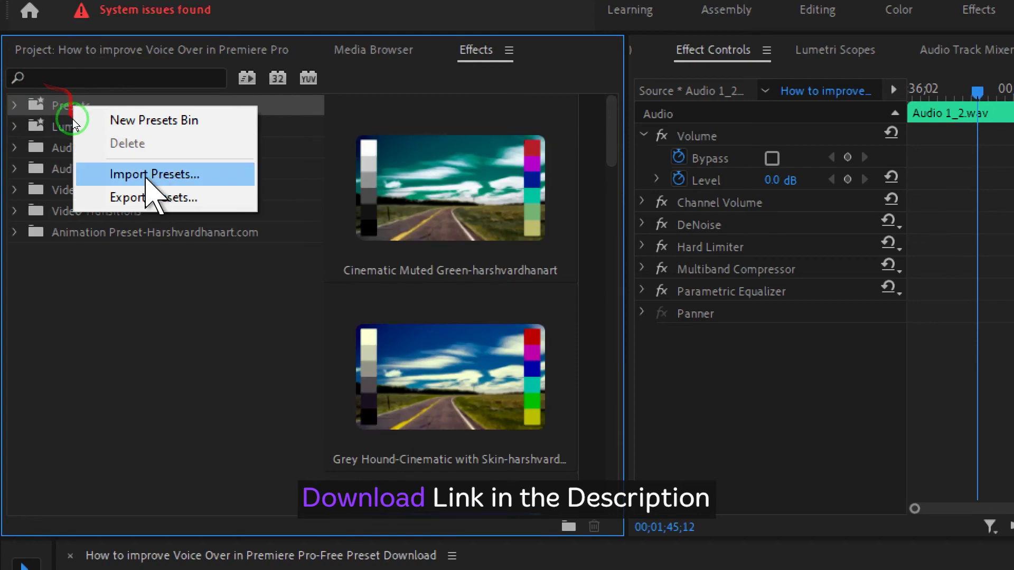
pyautogui.click(171, 180)
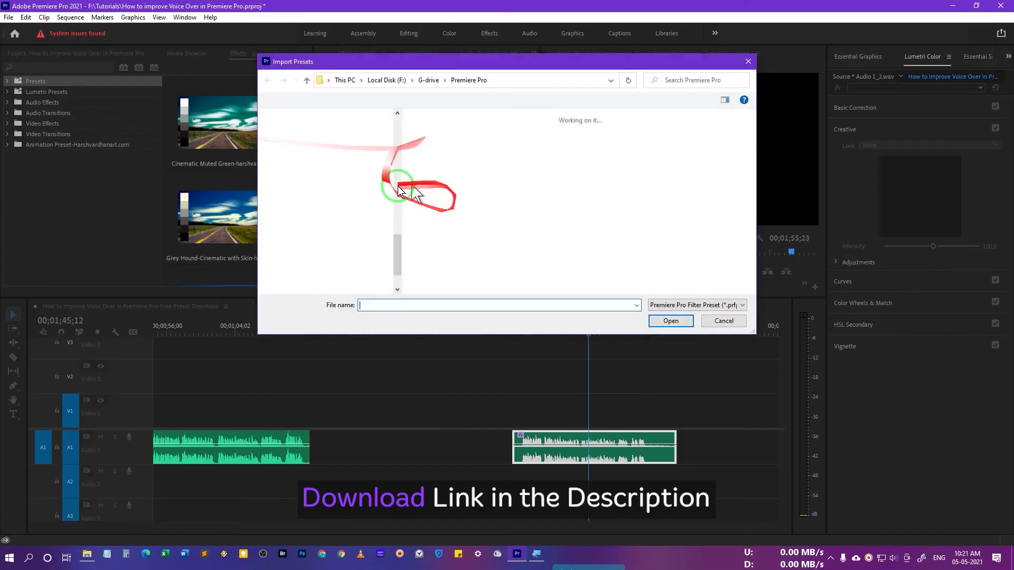
pyautogui.click(431, 161)
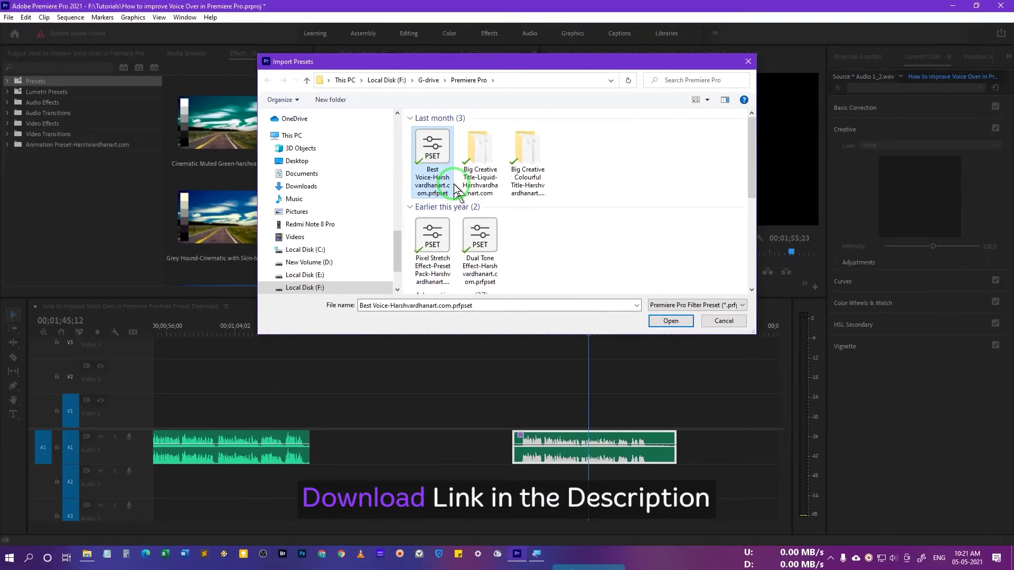
pyautogui.click(674, 322)
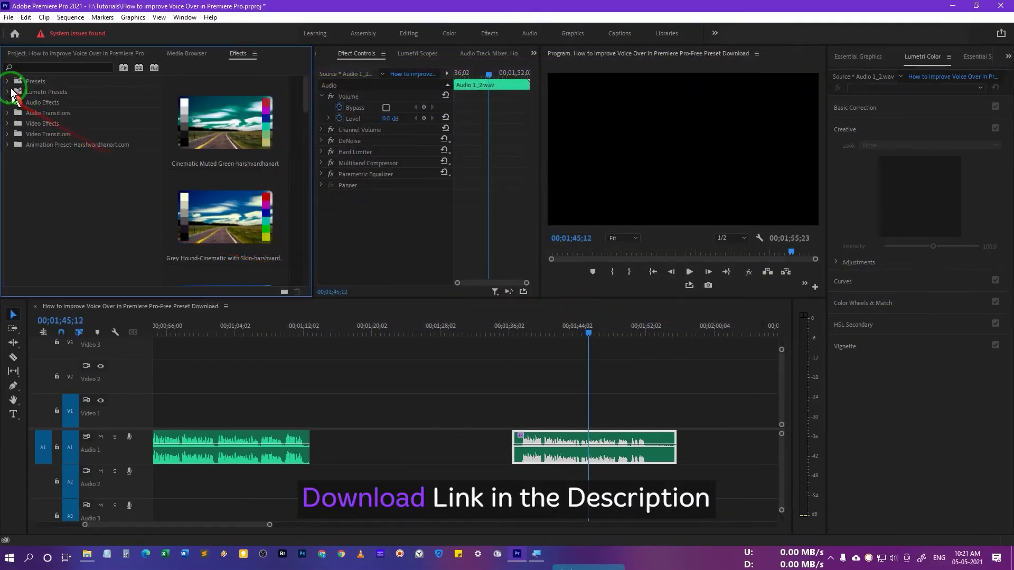
# Step: Search the effects for "voic" and try to apply the Best Voice-Harshvardhanart.com preset to Audio 1_2.wav
pyautogui.click(7, 81)
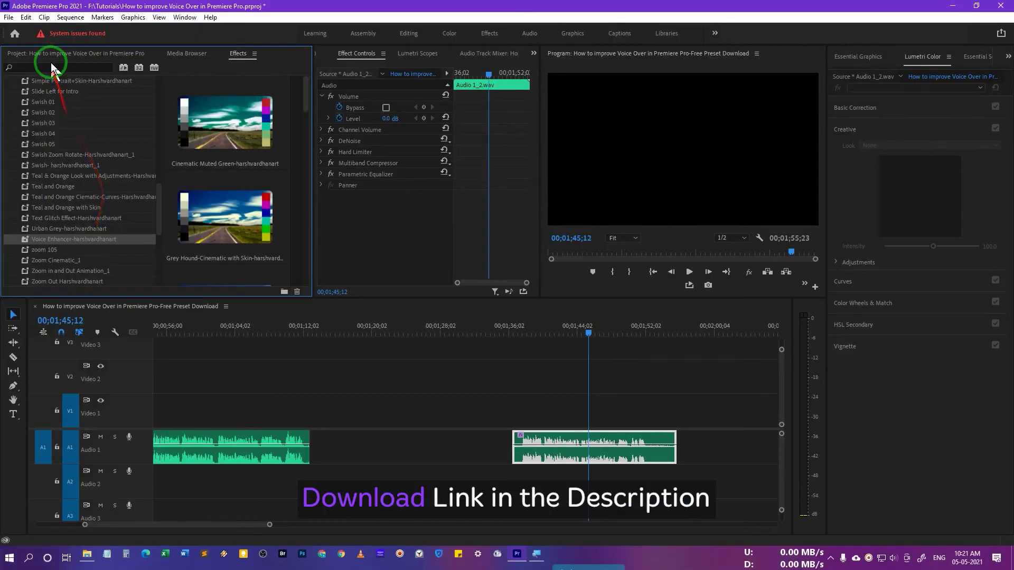
pyautogui.click(99, 52)
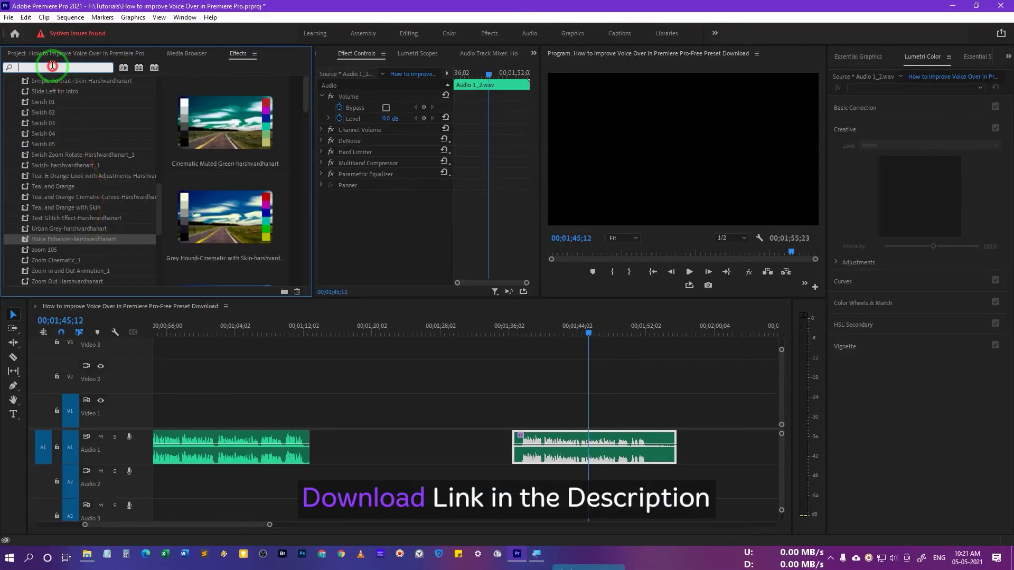
pyautogui.write('voic')
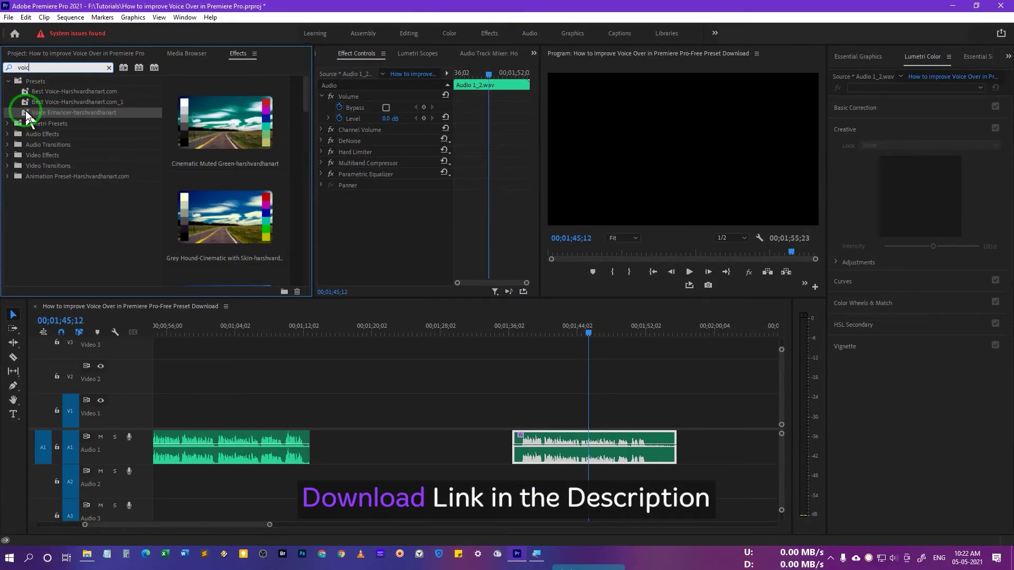
pyautogui.click(25, 91)
pyautogui.moveTo(25, 92); pyautogui.dragTo(589, 441)
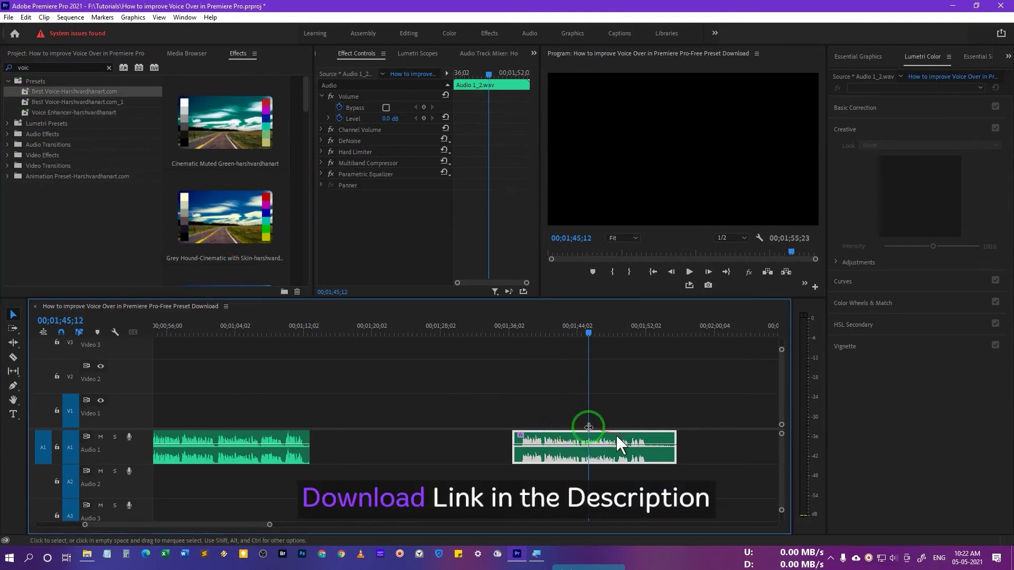
# Step: Disable the manually added DeNoise, Hard Limiter, Multiband Compressor and Parametric Equalizer effects on Audio 1_2.wav
pyautogui.click(331, 174)
pyautogui.click(332, 162)
pyautogui.click(331, 152)
pyautogui.click(349, 143)
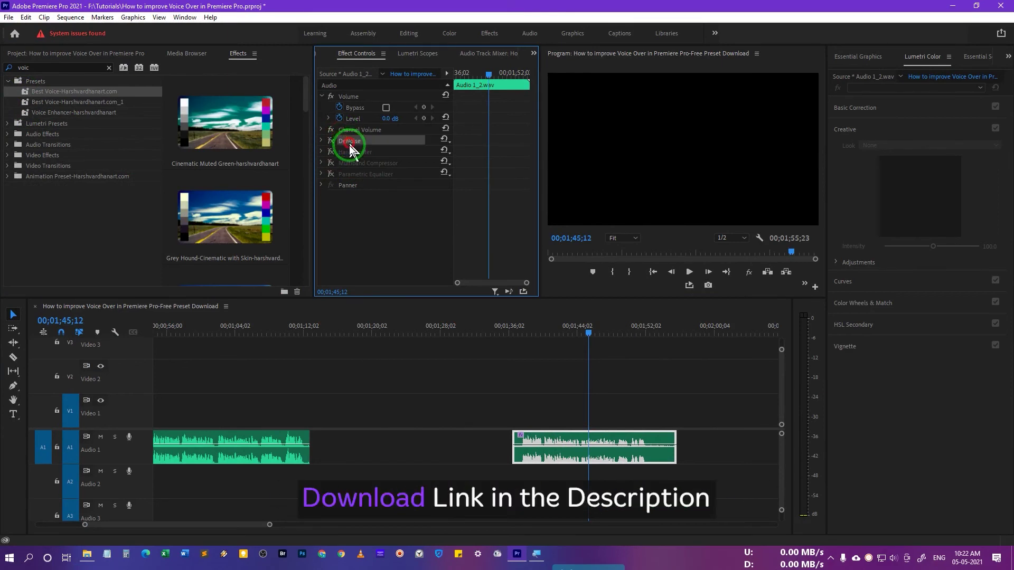
pyautogui.click(350, 174)
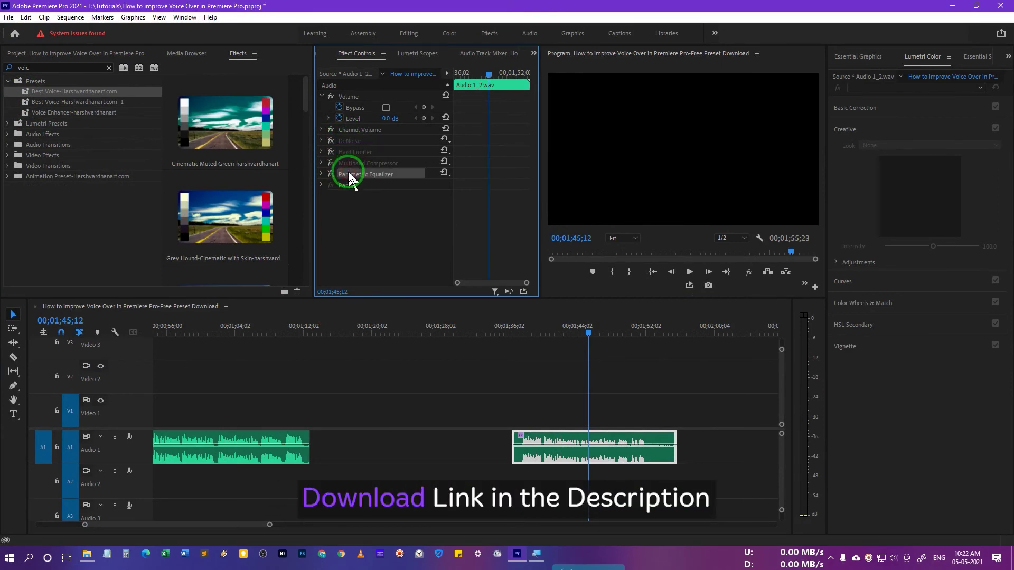
pyautogui.click(641, 443)
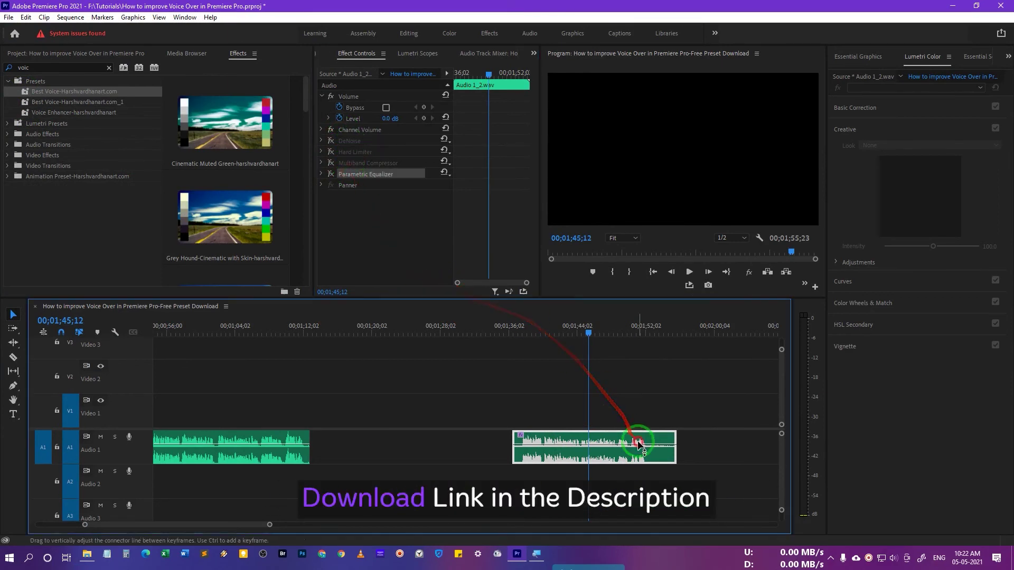
pyautogui.click(368, 196)
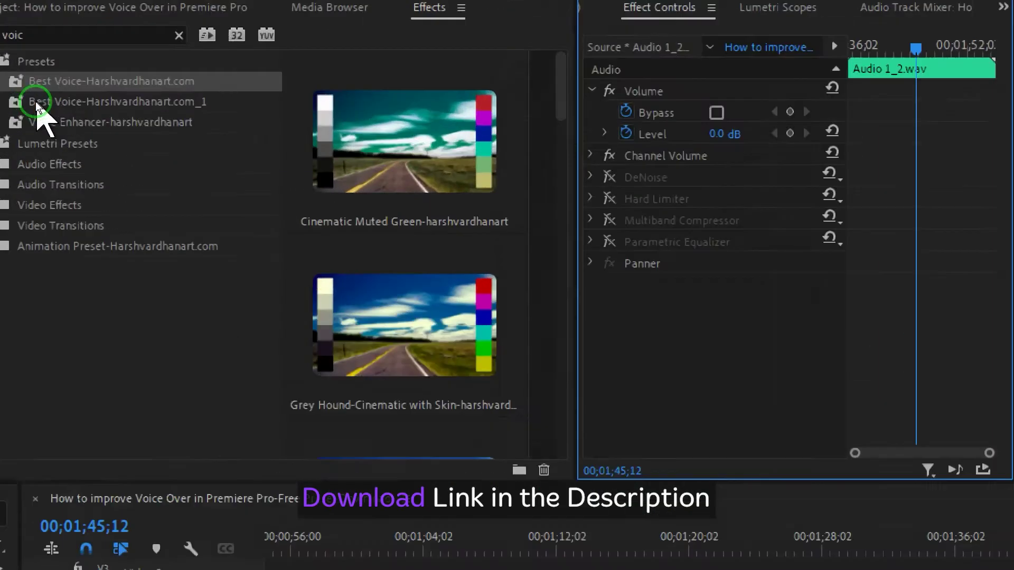
# Step: Apply the Best Voice-Harshvardhanart.com preset to Audio 1_2.wav and play the clip from near its start
pyautogui.moveTo(49, 92); pyautogui.dragTo(608, 445)
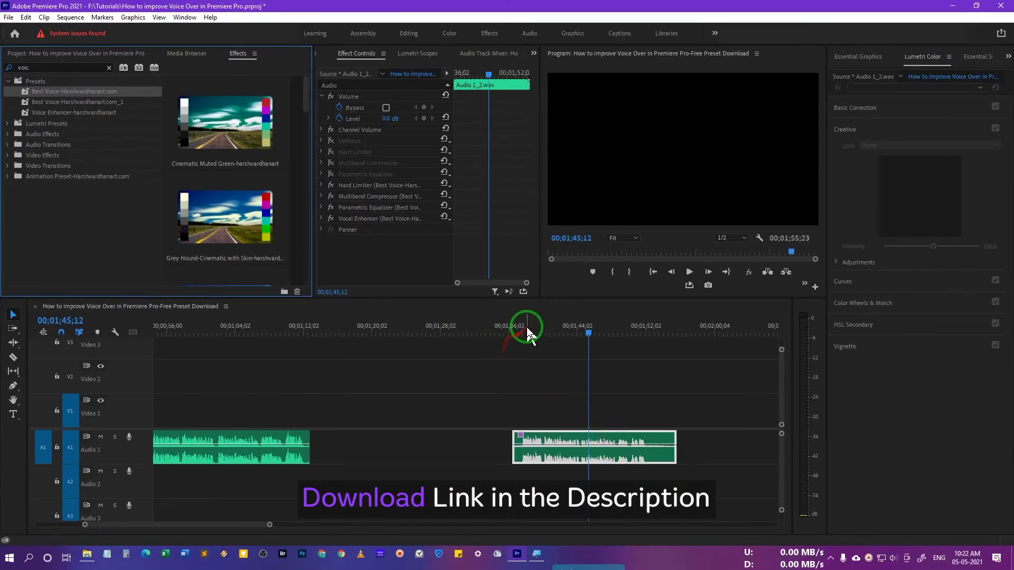
pyautogui.click(526, 330)
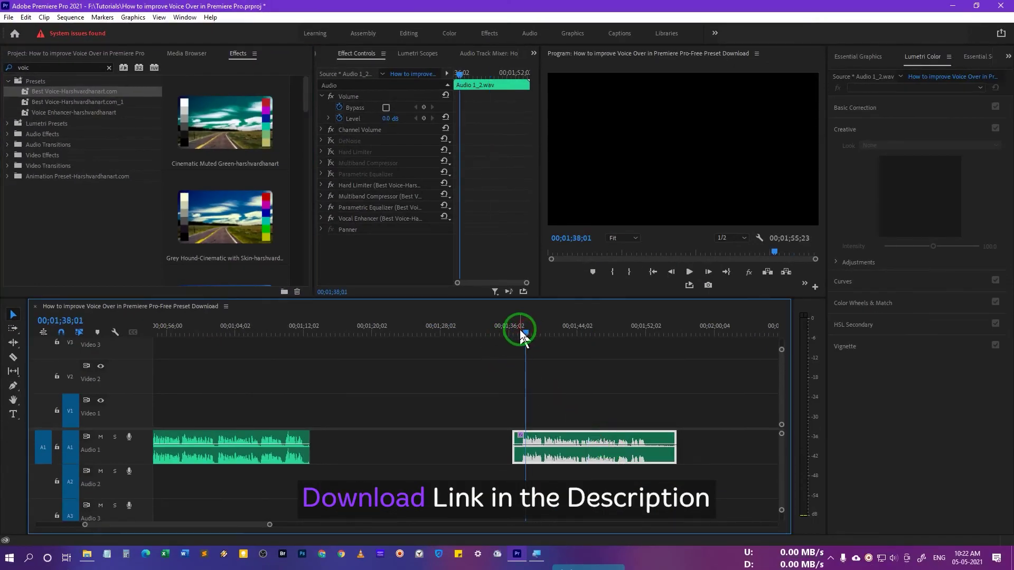
pyautogui.press('space')
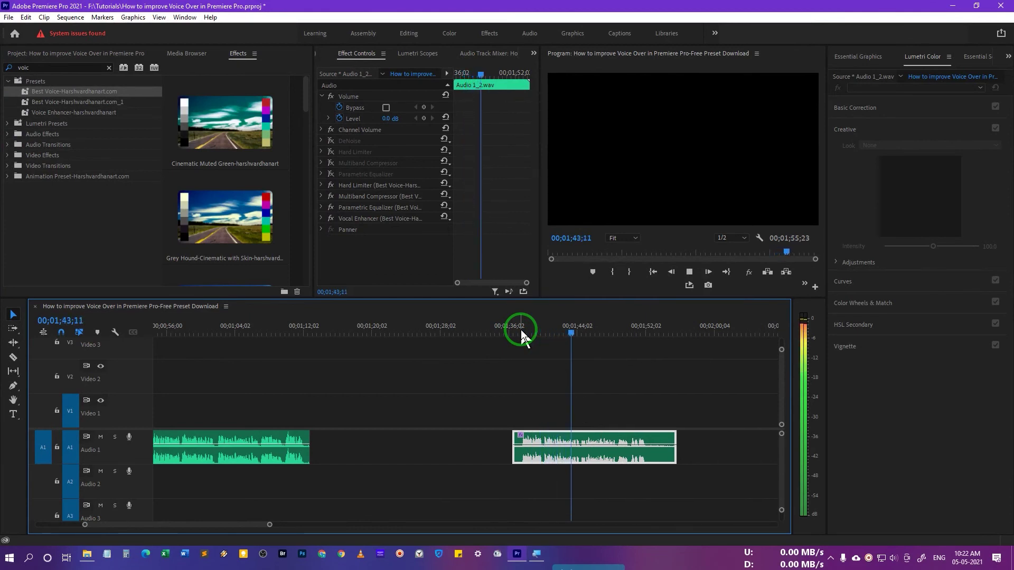
pyautogui.press('space')
# Step: Disable the preset's Hard Limiter, Multiband Compressor, Parametric Equalizer and Vocal Enhancer, and play the clip's start without them
pyautogui.click(331, 185)
pyautogui.click(331, 196)
pyautogui.click(330, 207)
pyautogui.click(331, 218)
pyautogui.click(518, 331)
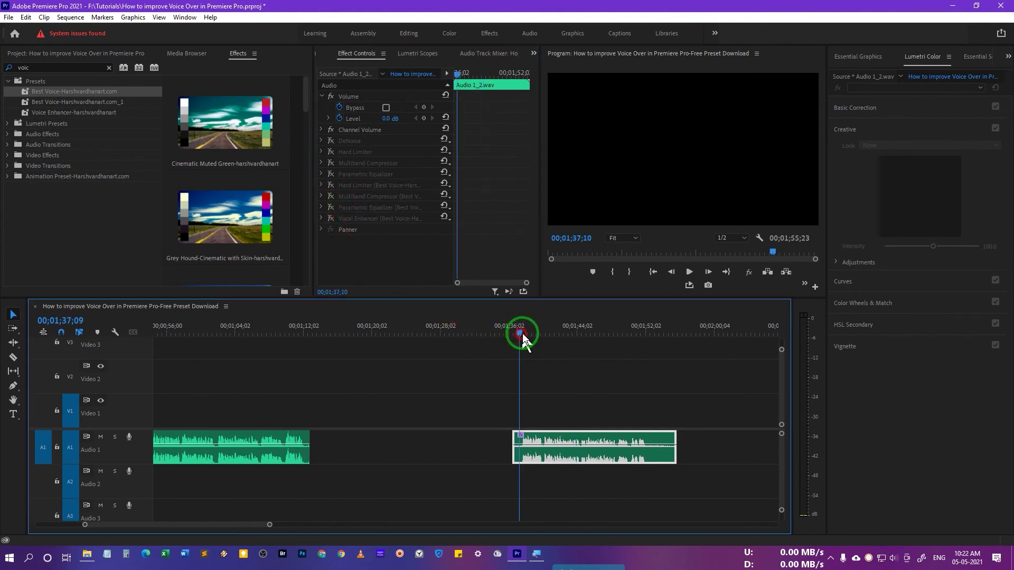
pyautogui.press('space')
pyautogui.press('space')
# Step: Reactivate the preset's Vocal Enhancer, Parametric Equalizer, Multiband Compressor and Hard Limiter, and replay the clip from near its start
pyautogui.click(331, 218)
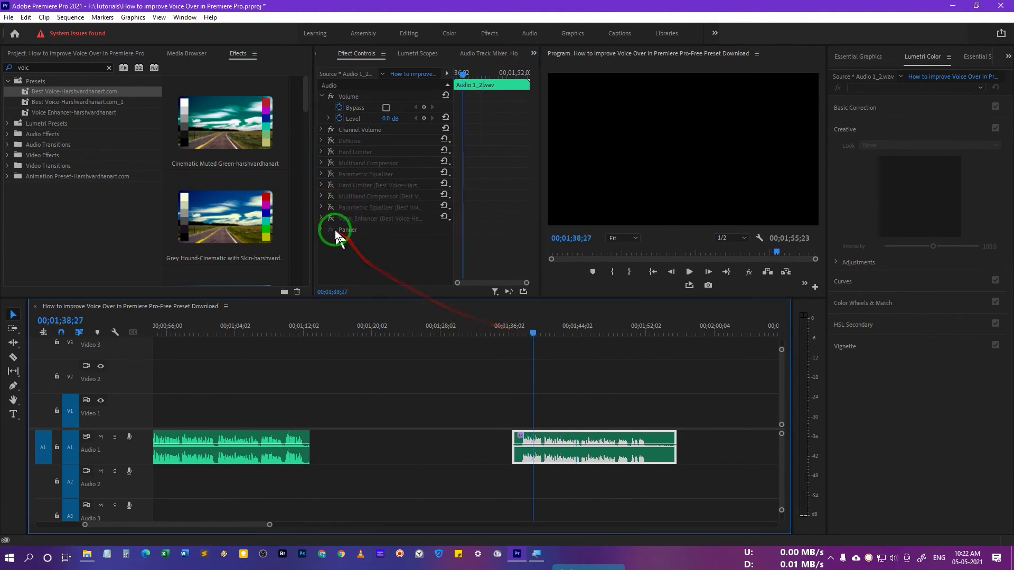
pyautogui.click(331, 207)
pyautogui.click(330, 196)
pyautogui.click(330, 185)
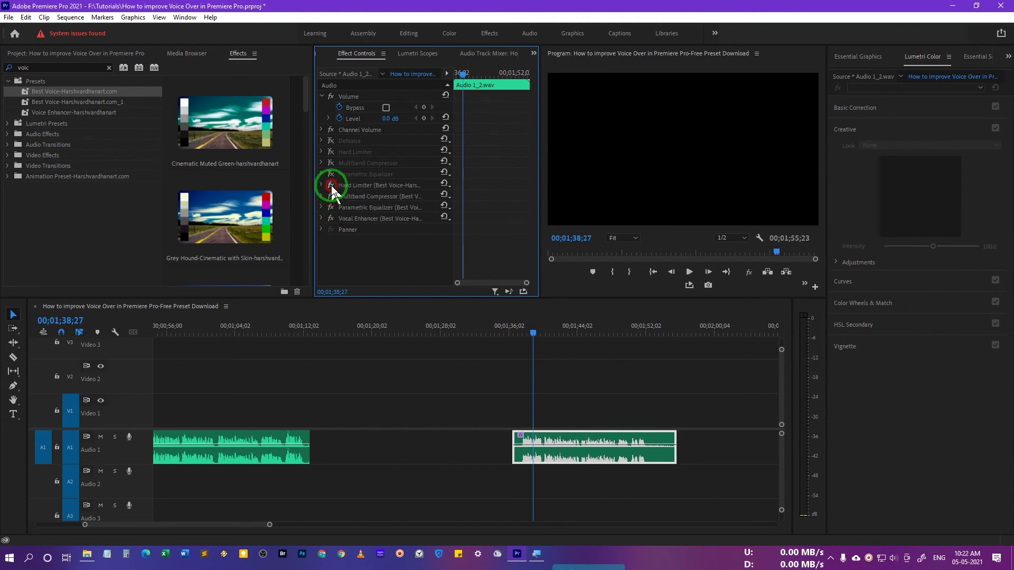
pyautogui.click(525, 329)
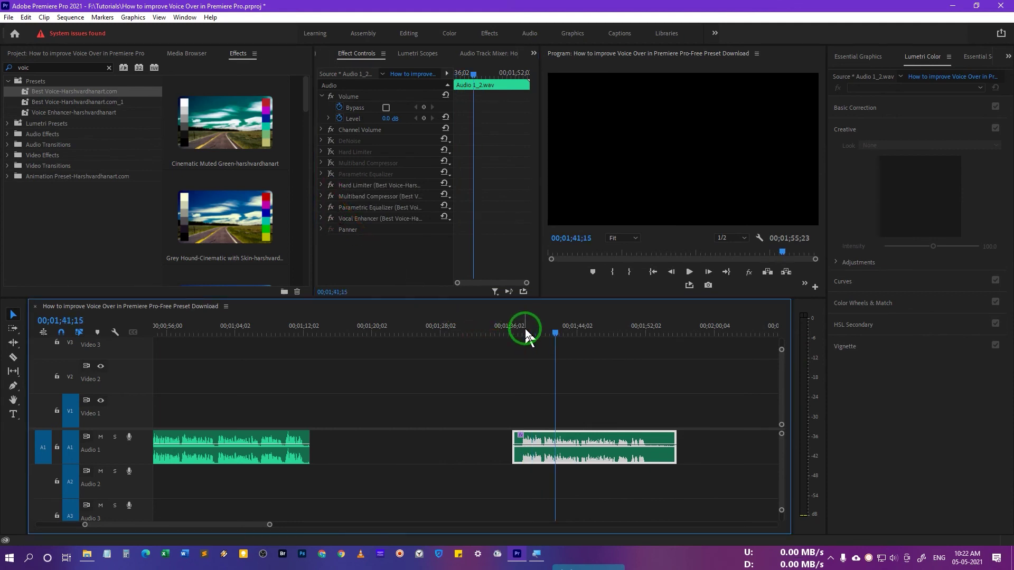